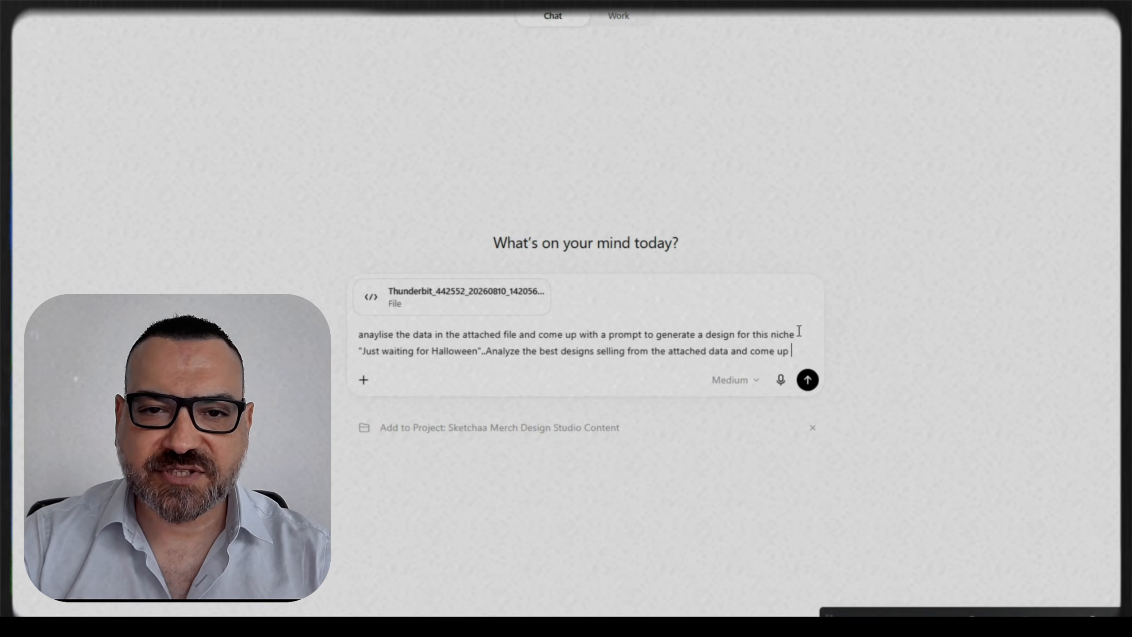
# - Complete the request asking for a prompt to generate a design using Nano banana 2 from the attached data, send it and review the reply
pyautogui.write('come up with a prompt ')
pyautogui.write('to generate a design using Nano banana 2.')
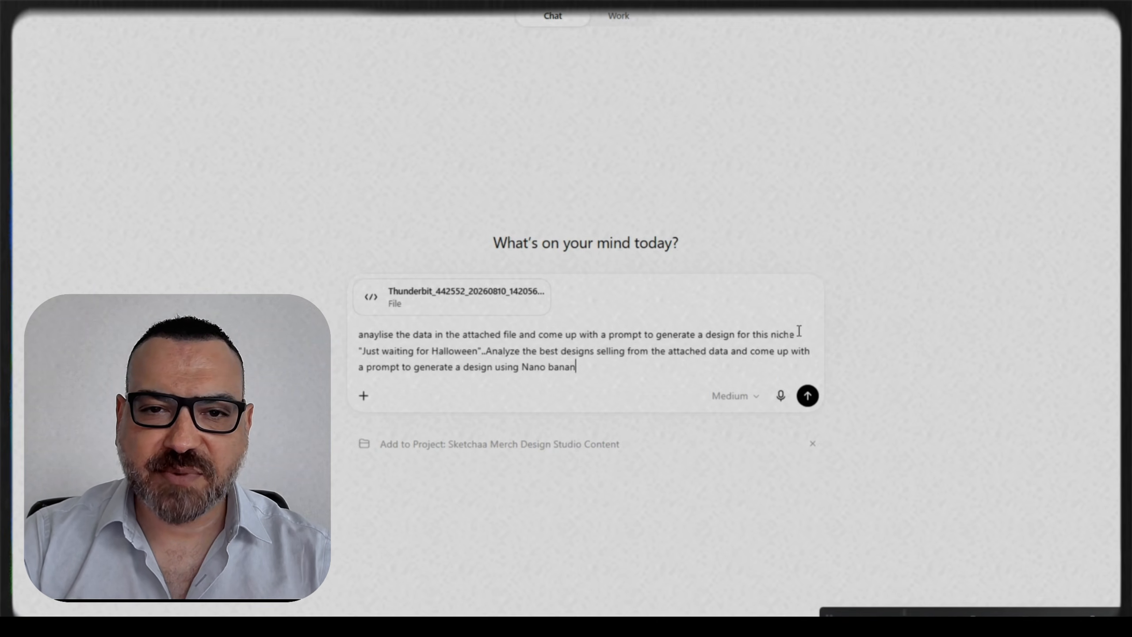
pyautogui.press('Return')
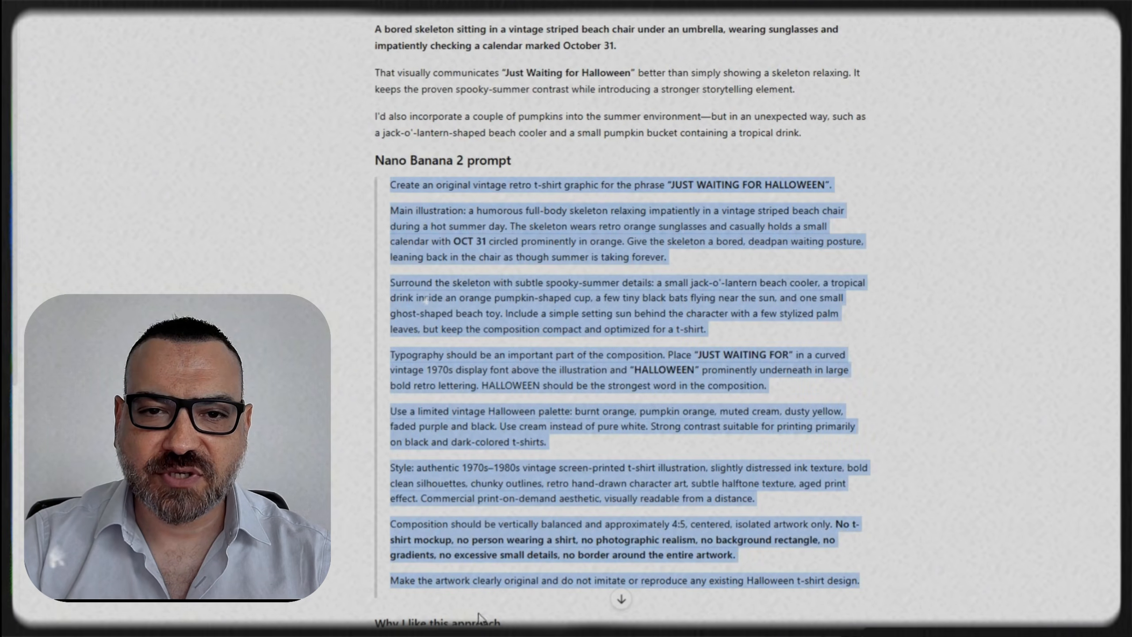
pyautogui.scroll(-8, 910, 375)
pyautogui.scroll(3, 854, 408)
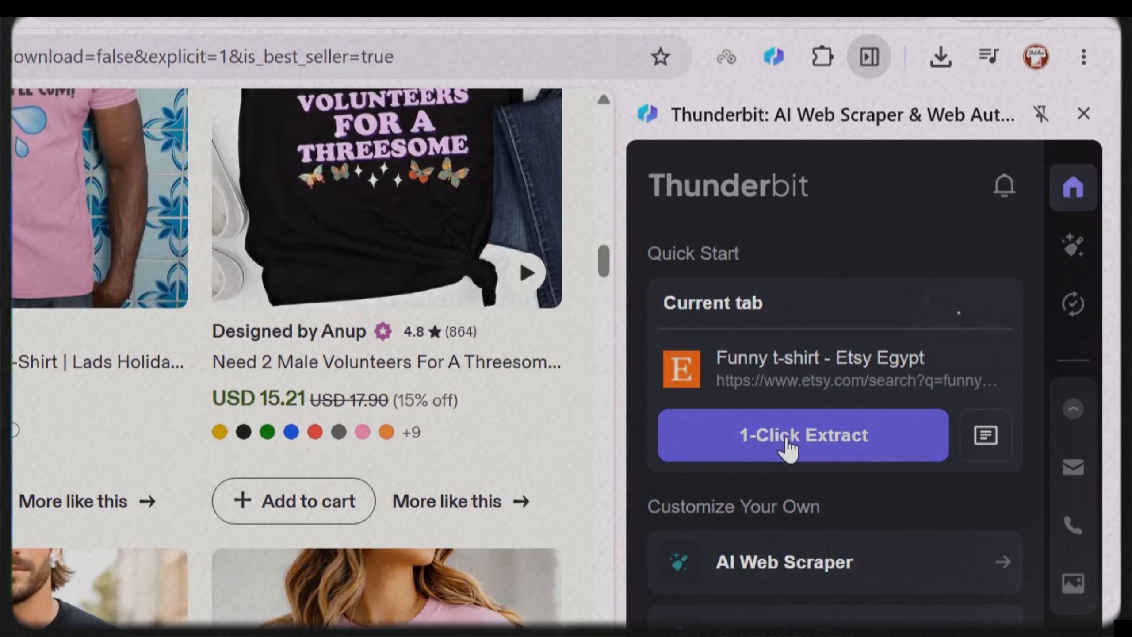
# - Switch to Etsy's funny t-shirt bestseller results and start Thunderbit's 1-Click Extract on the current tab
pyautogui.click(811, 444)
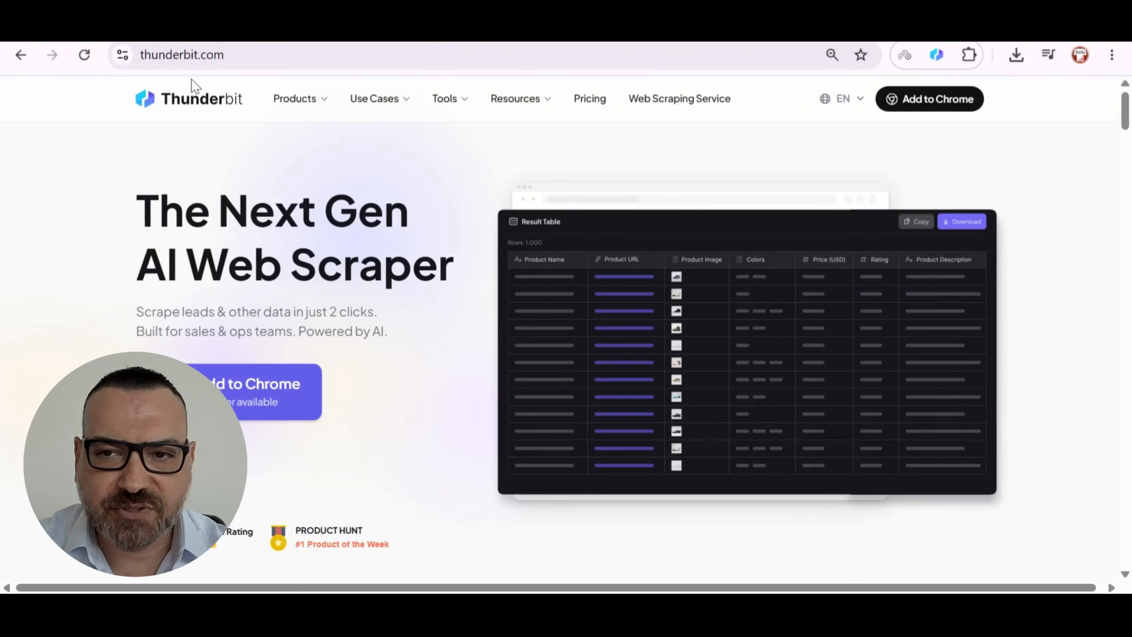
# - On the Thunderbit website, open the Chrome extension's store page and examine the Free plan on the pricing page
pyautogui.moveTo(1122, 119); pyautogui.dragTo(1122, 120)
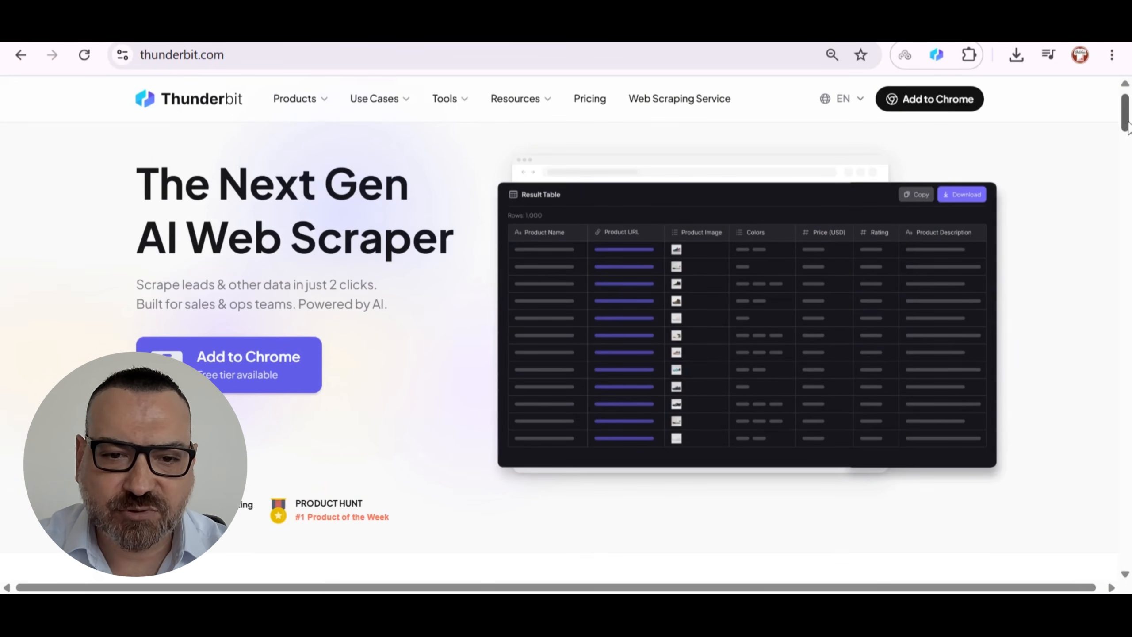
pyautogui.click(262, 381)
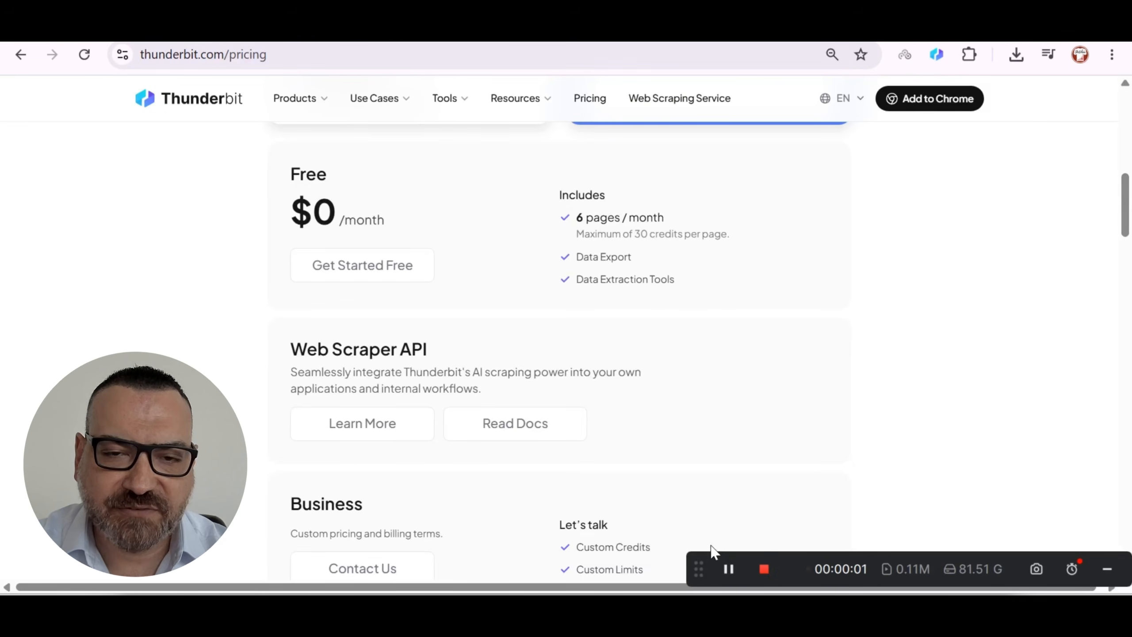
pyautogui.moveTo(701, 561); pyautogui.dragTo(463, 577)
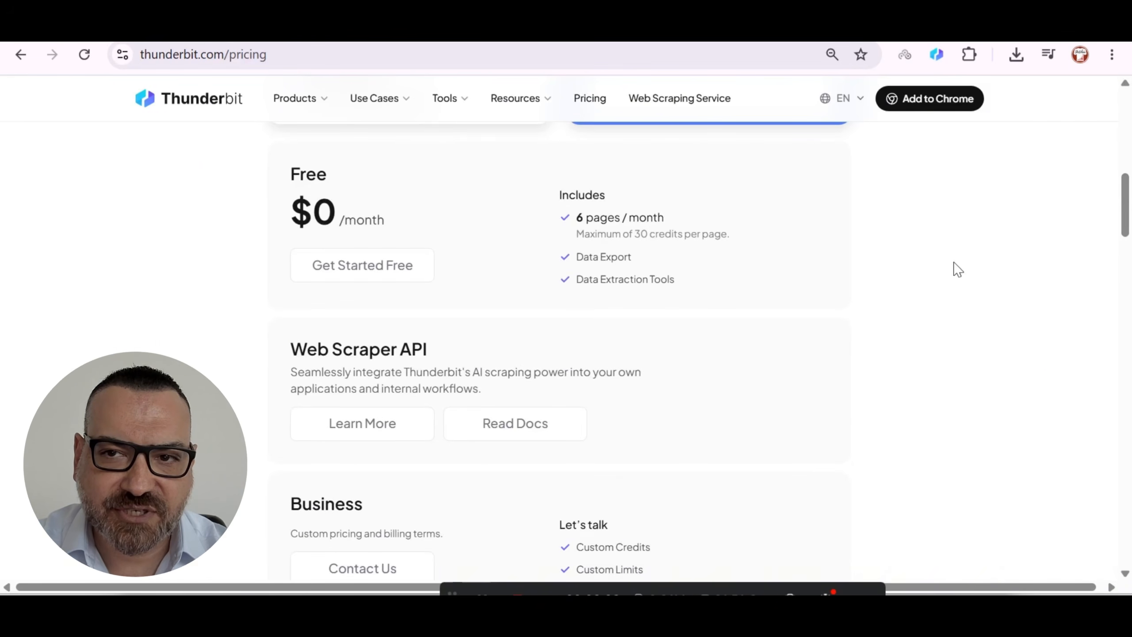
pyautogui.moveTo(1127, 222); pyautogui.dragTo(1127, 220)
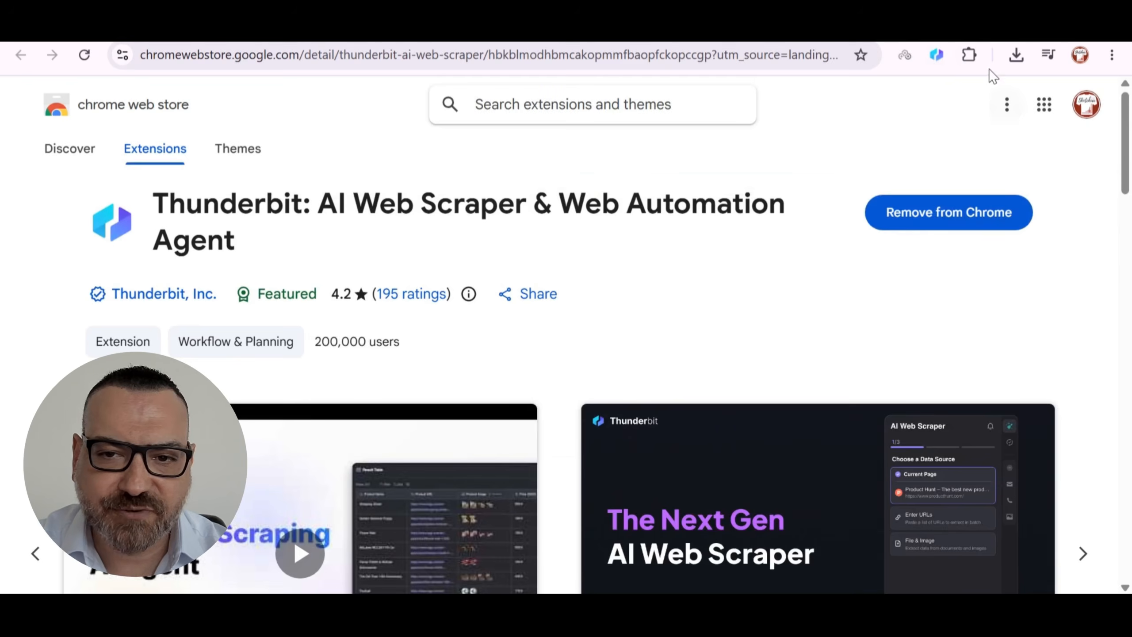
pyautogui.click(969, 54)
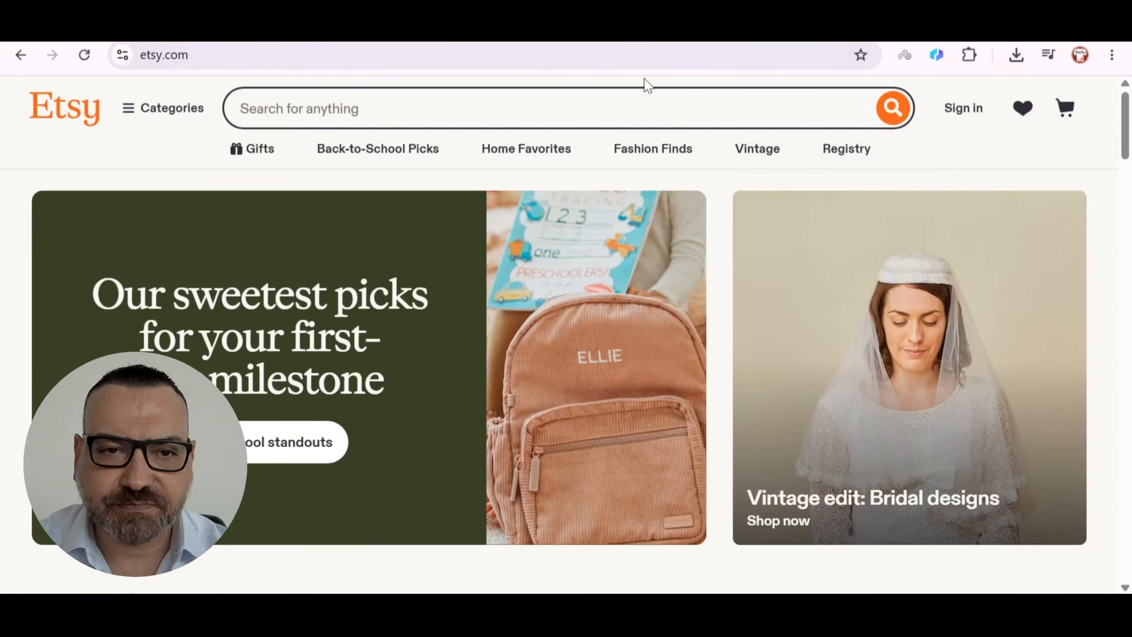
# - Search Etsy for "funny t-shirt"
pyautogui.click(499, 99)
pyautogui.write('funnt')
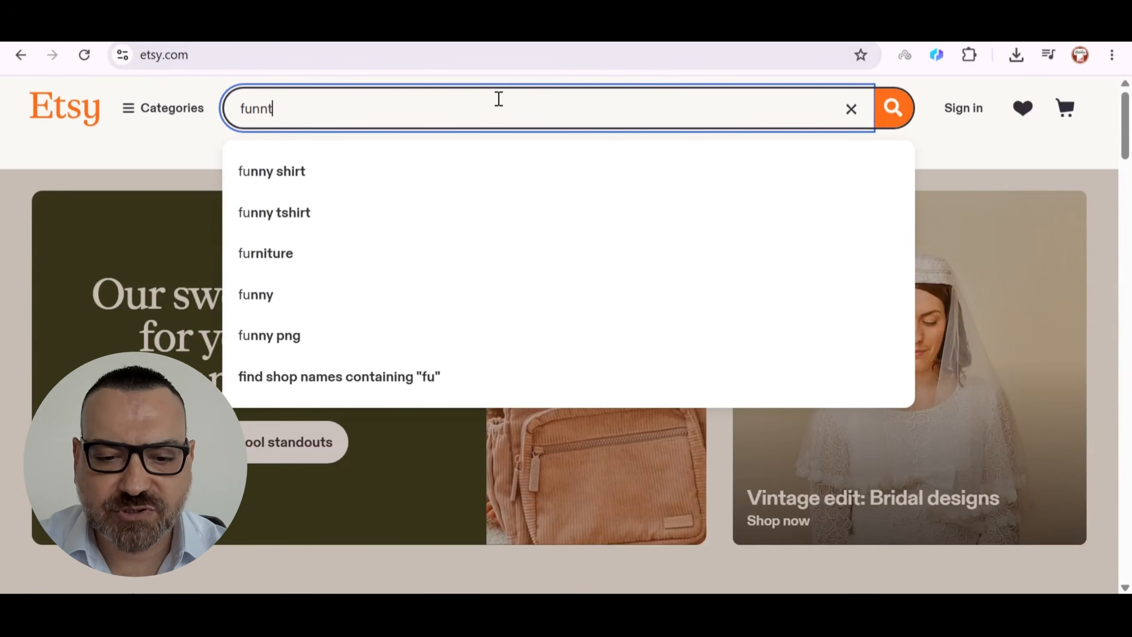
pyautogui.press('BackSpace')
pyautogui.write('y t-shirt')
pyautogui.press('Return')
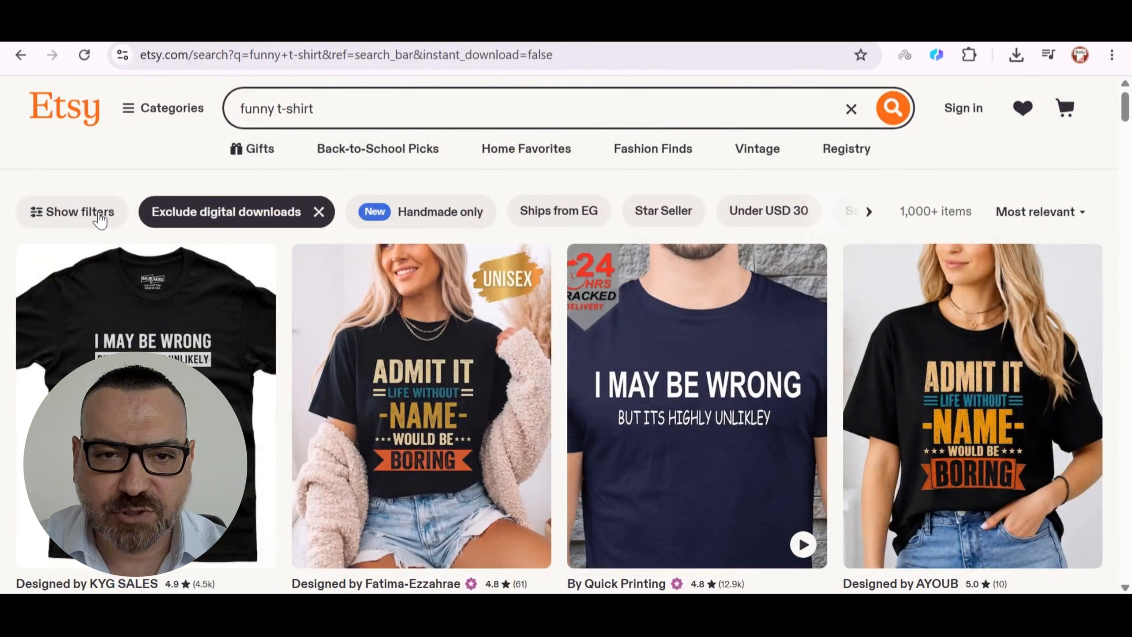
# - Show the search filters, limit the funny t-shirt results to Star Seller listings and browse them
pyautogui.click(63, 216)
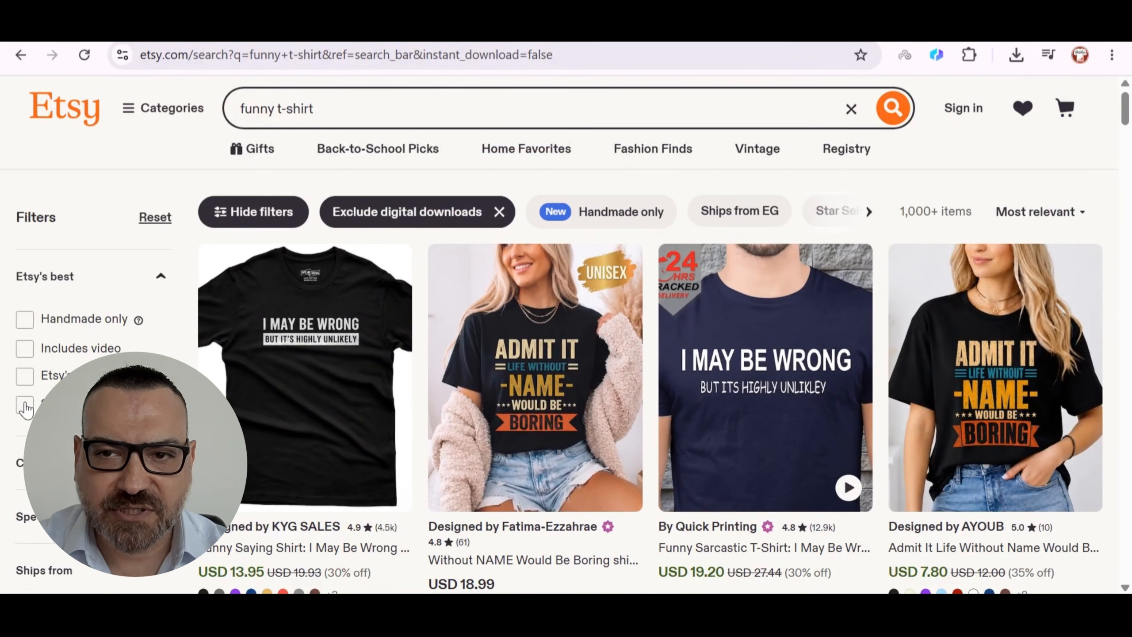
pyautogui.click(25, 406)
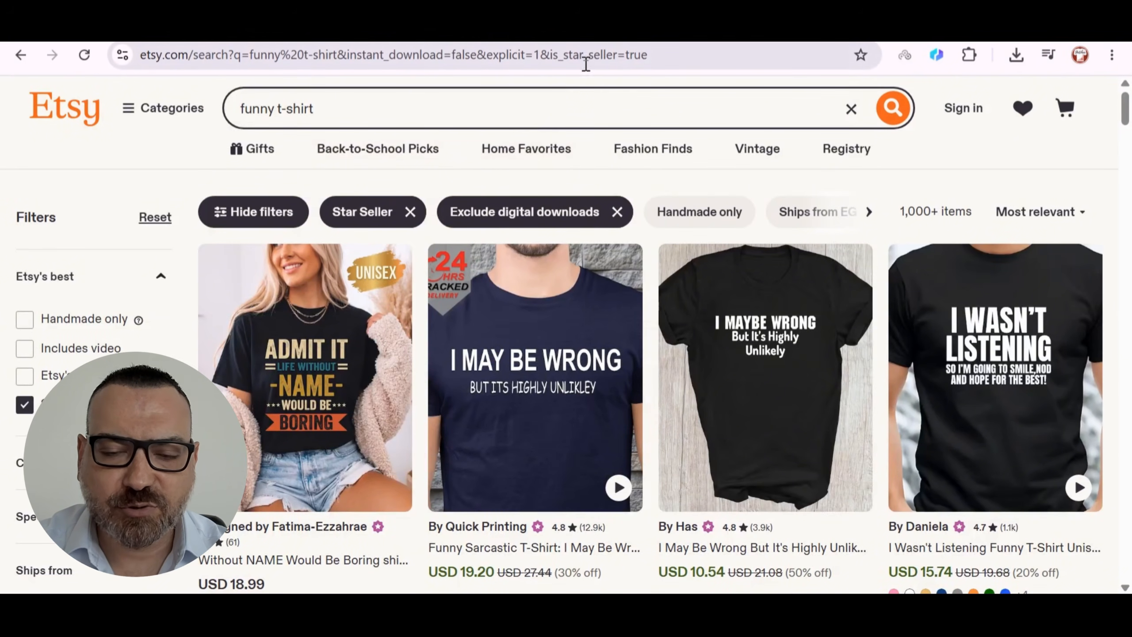
pyautogui.scroll(-15, 1129, 107)
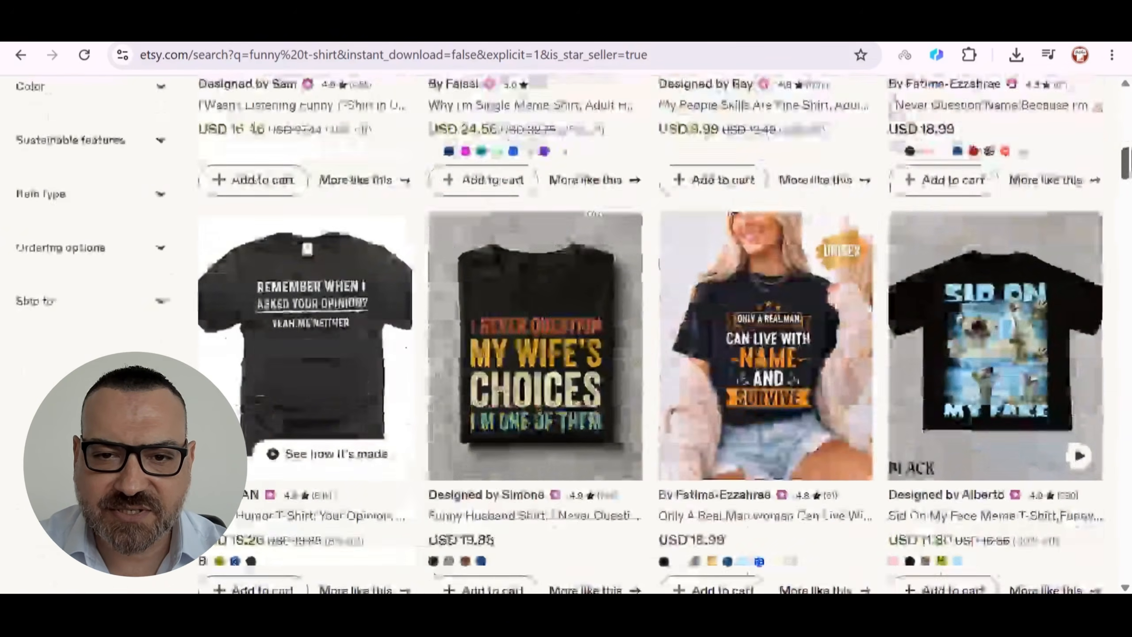
pyautogui.moveTo(1131, 163); pyautogui.dragTo(1131, 185)
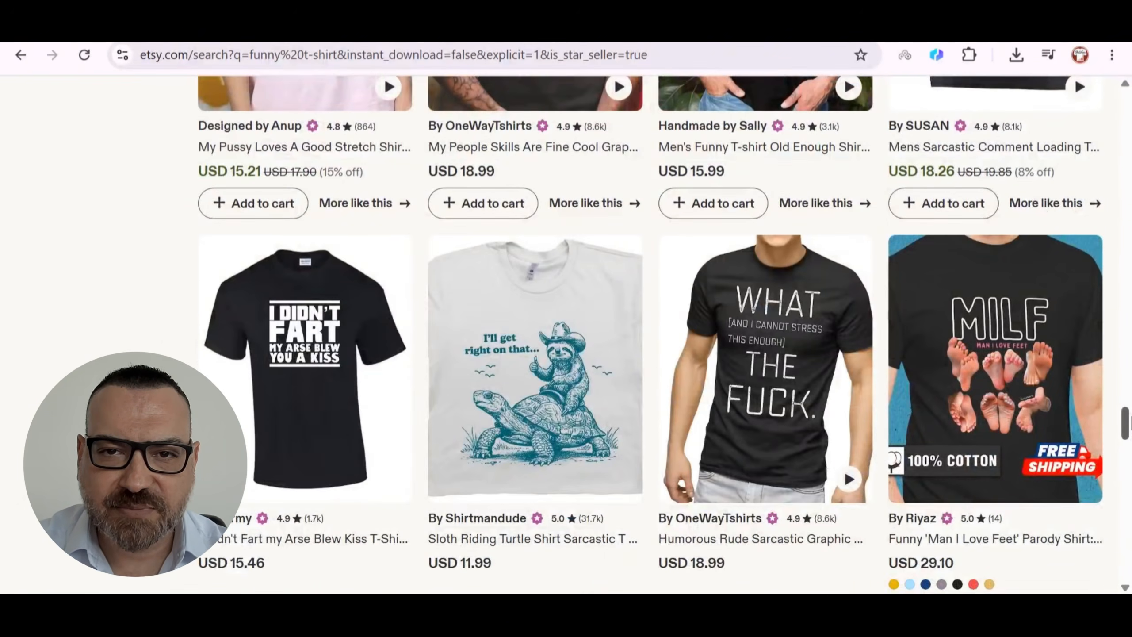
pyautogui.moveTo(1131, 423); pyautogui.dragTo(1131, 105)
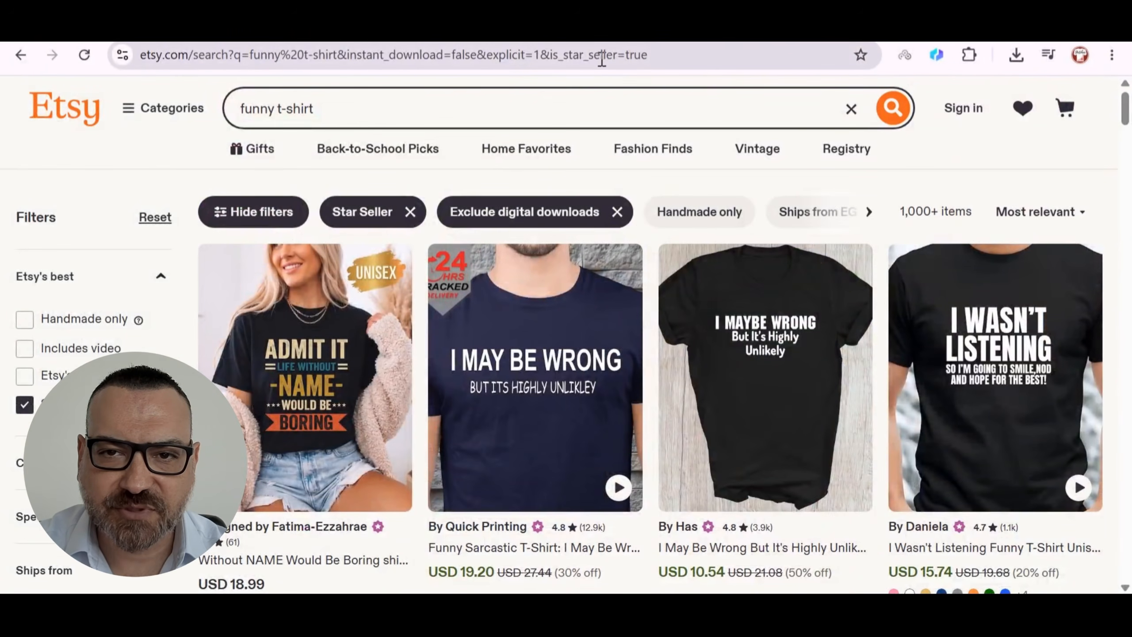
# - Change is_star_seller to is_best_seller in the search URL and reload the results with the bestseller filter
pyautogui.click(585, 53)
pyautogui.rightClick(588, 59)
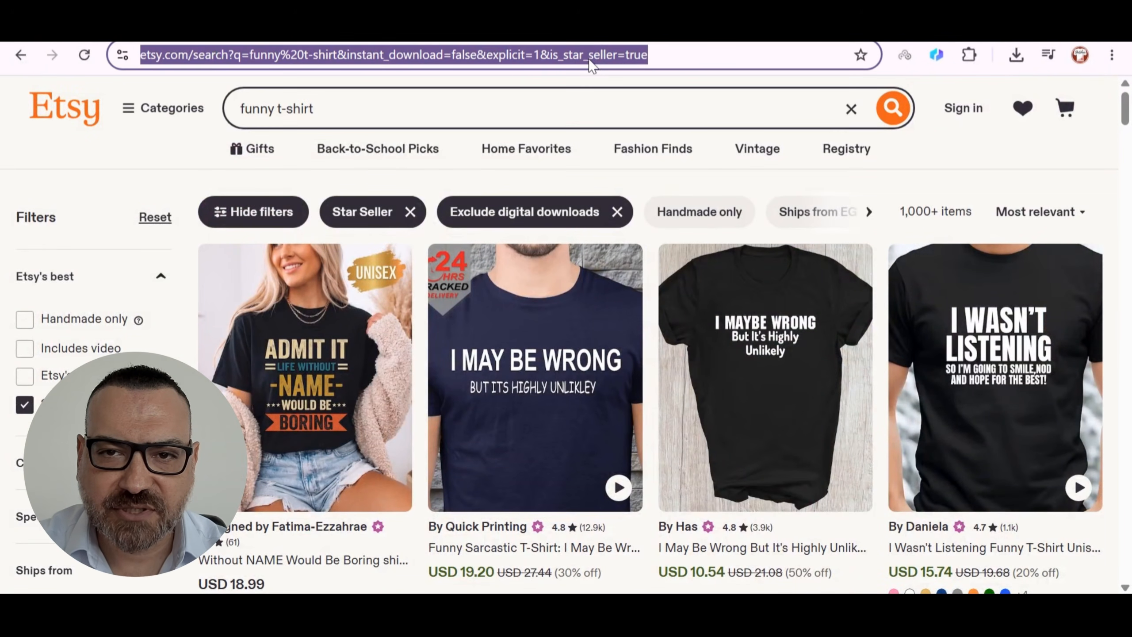
pyautogui.click(588, 56)
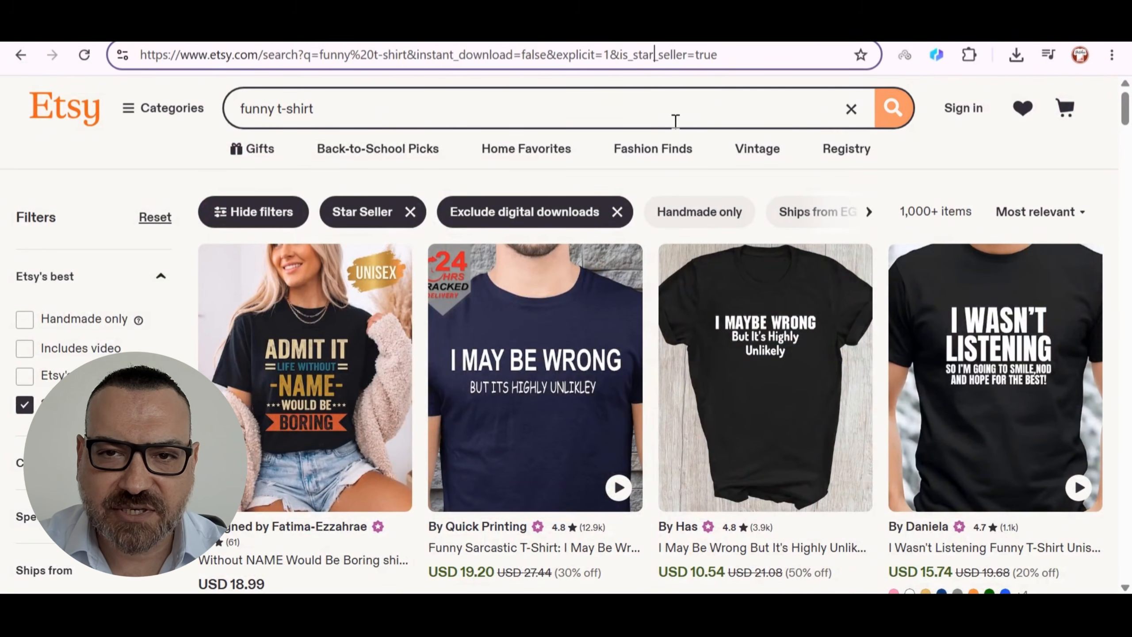
pyautogui.press('BackSpace')
pyautogui.press('BackSpace')
pyautogui.press('BackSpace')
pyautogui.press('BackSpace')
pyautogui.write('best')
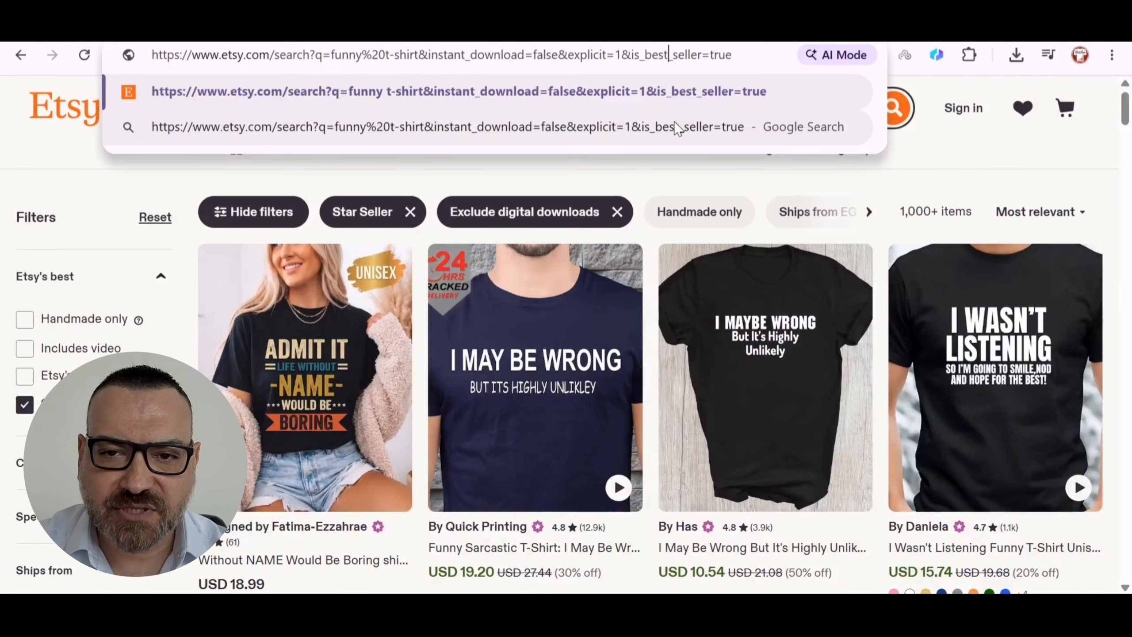
pyautogui.press('Return')
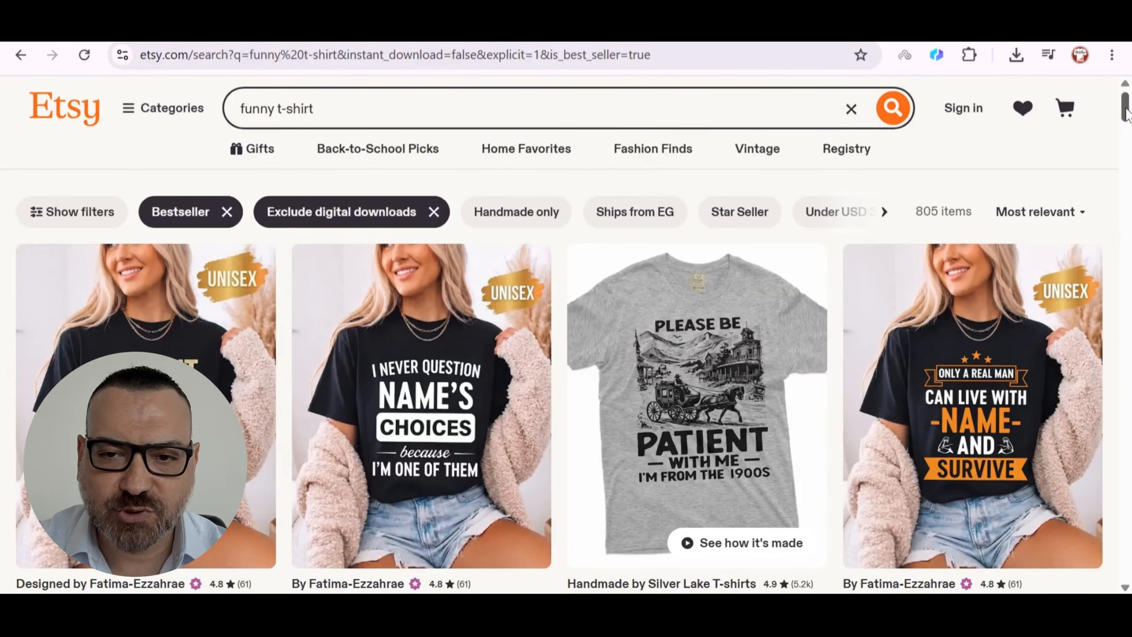
# - Browse the bestseller results, examine the funny raccoon "Sorry I'm Late" T-shirt listing and return to the results
pyautogui.scroll(-5, 1129, 133)
pyautogui.moveTo(1129, 133); pyautogui.dragTo(1129, 230)
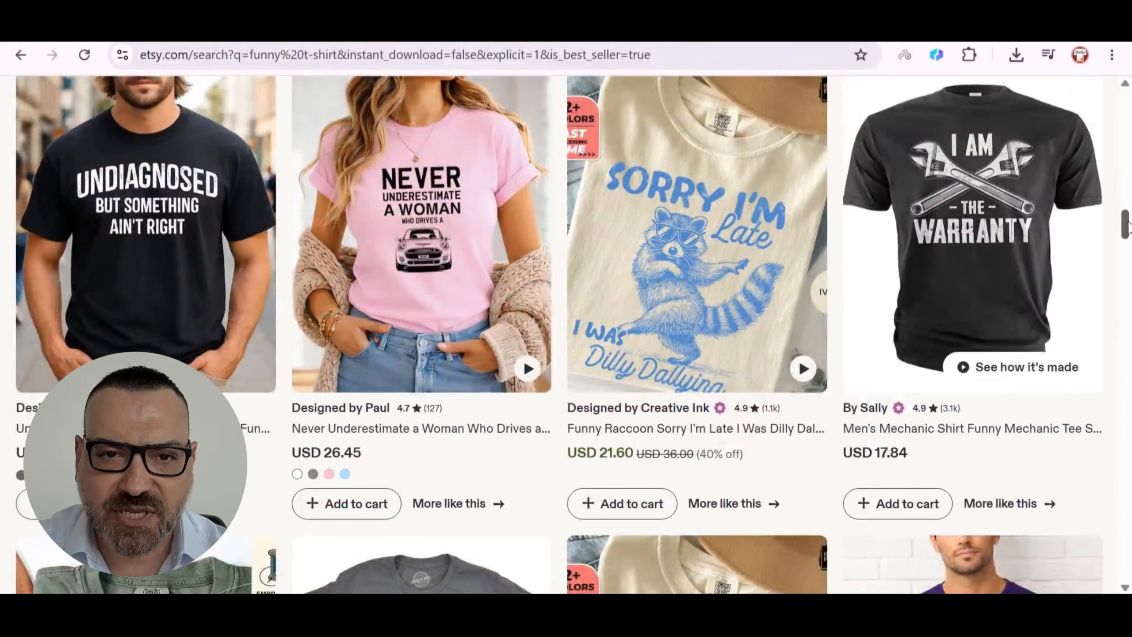
pyautogui.click(715, 366)
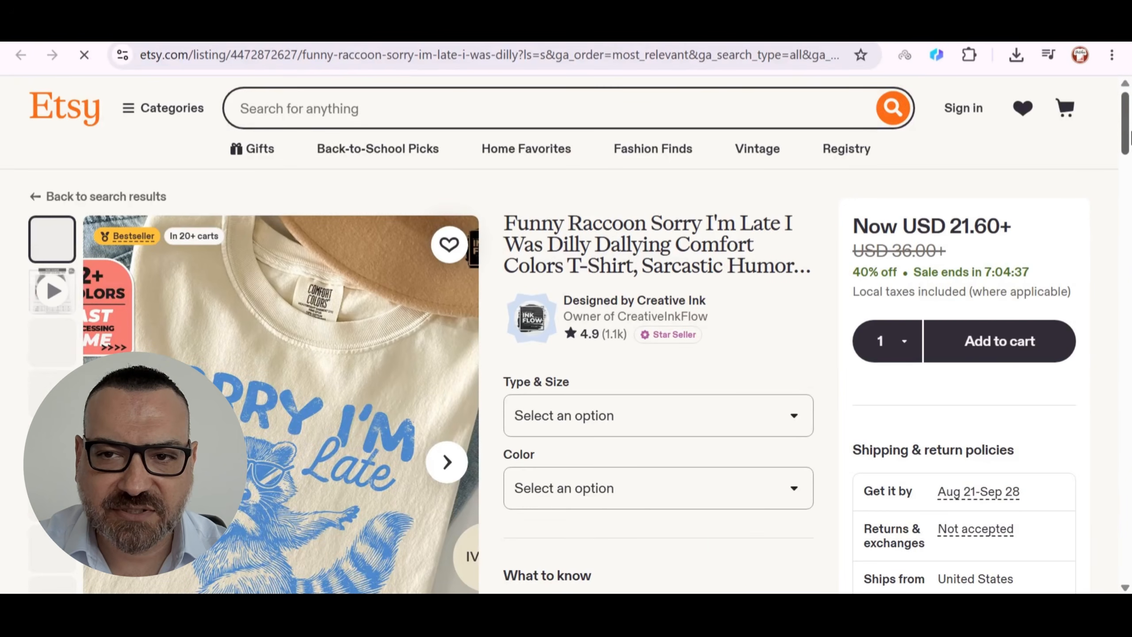
pyautogui.moveTo(1126, 126); pyautogui.dragTo(1127, 162)
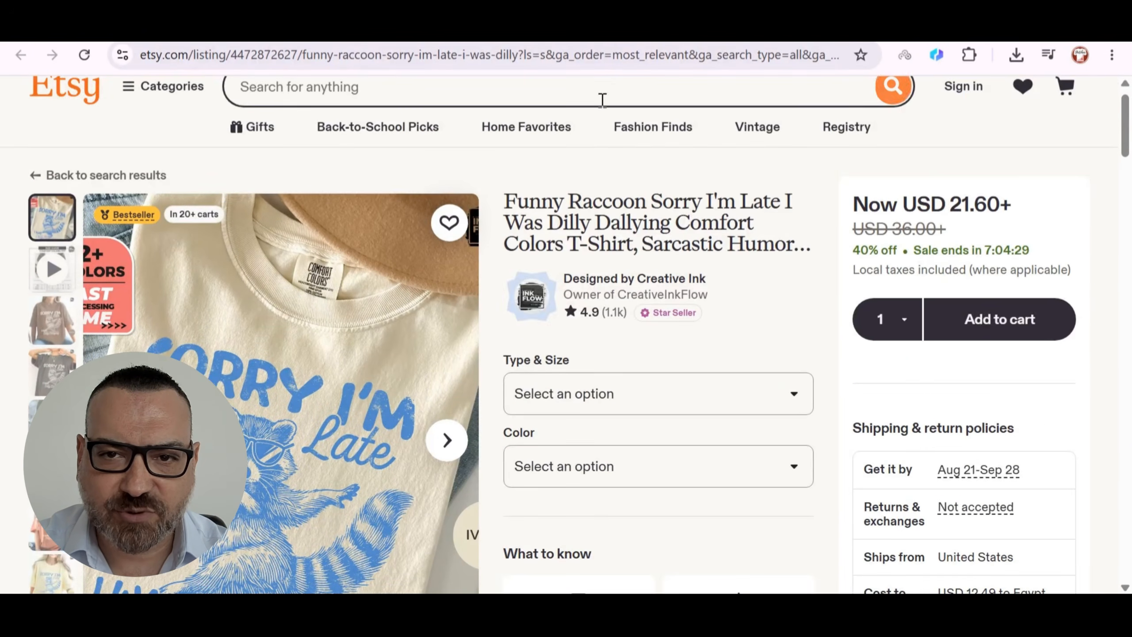
pyautogui.moveTo(1128, 127); pyautogui.dragTo(1131, 165)
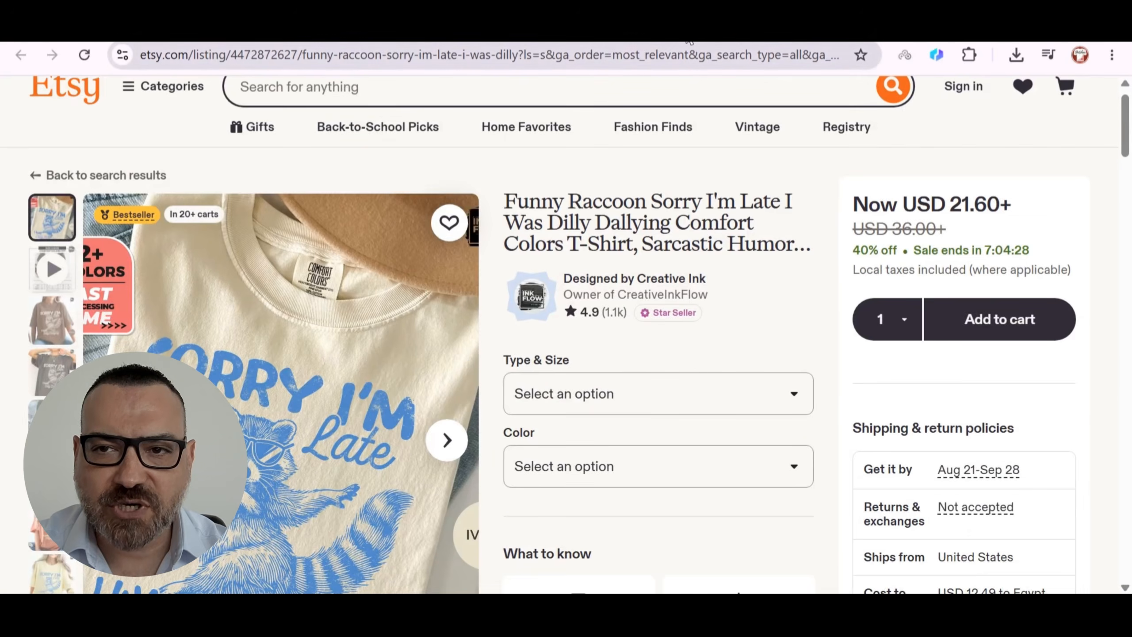
pyautogui.hotkey('alt', 'Left')
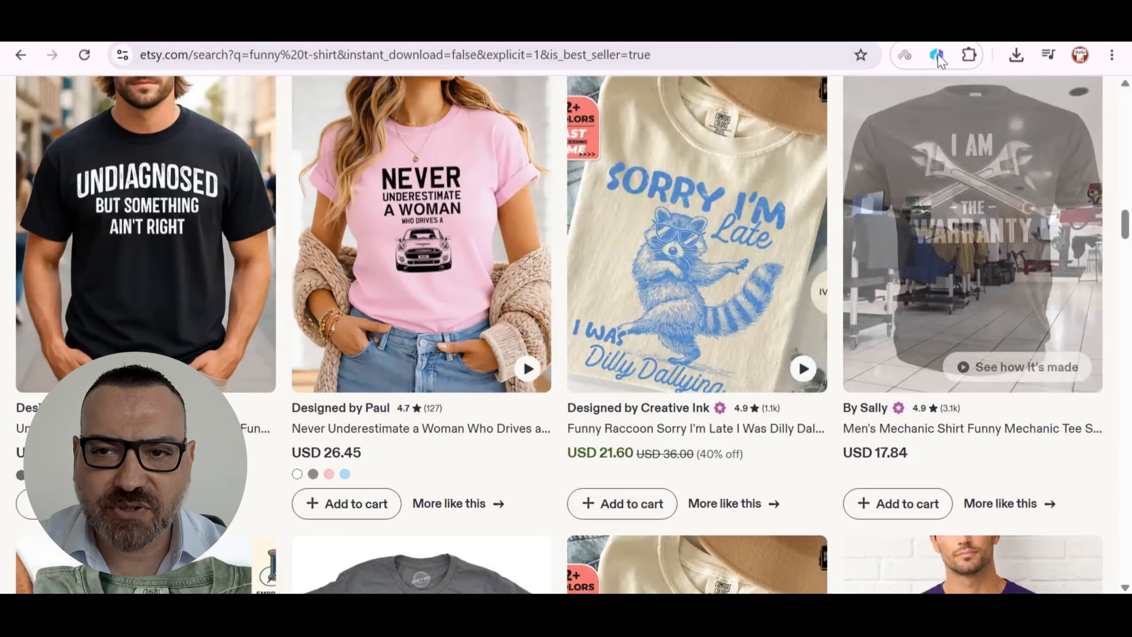
# - Open Thunderbit on the bestseller results, start 1-Click Extract and hold the automatic run at the suggested fields confirmation
pyautogui.click(938, 56)
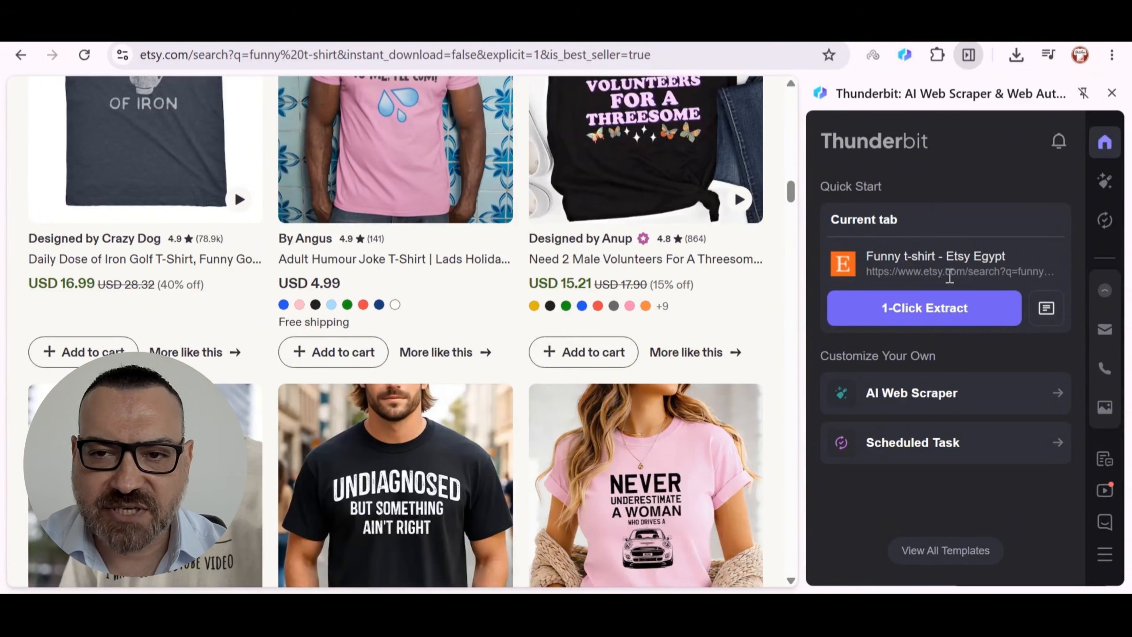
pyautogui.click(930, 316)
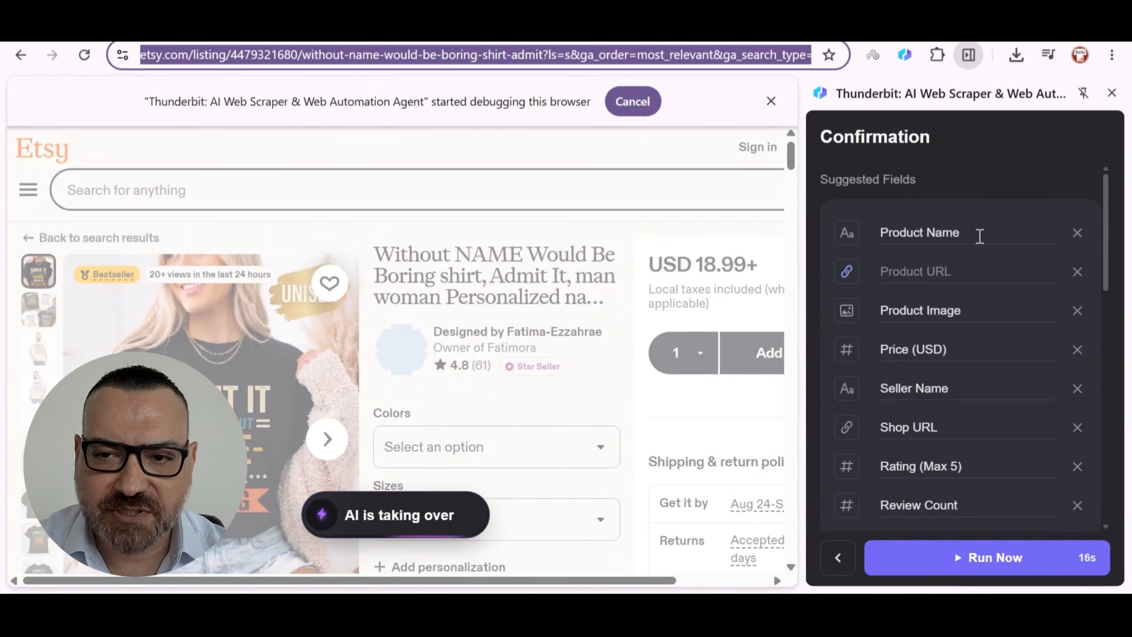
pyautogui.click(979, 235)
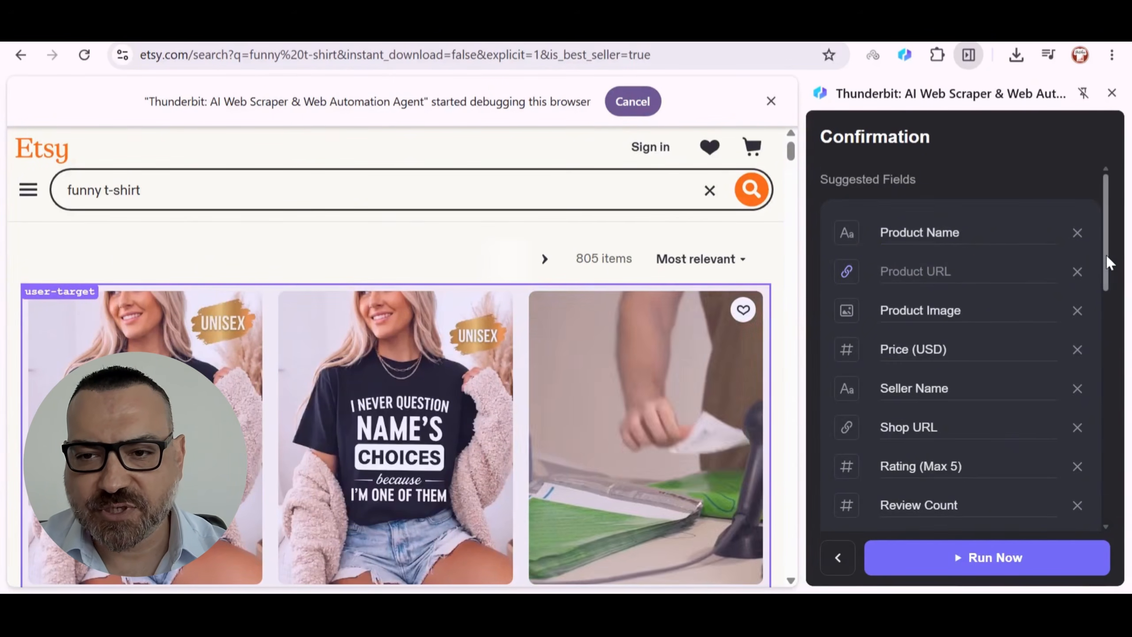
# - Review the suggested fields, the detection results and the maximum pages/scrolls setting before running the extraction
pyautogui.moveTo(1105, 261); pyautogui.dragTo(1112, 294)
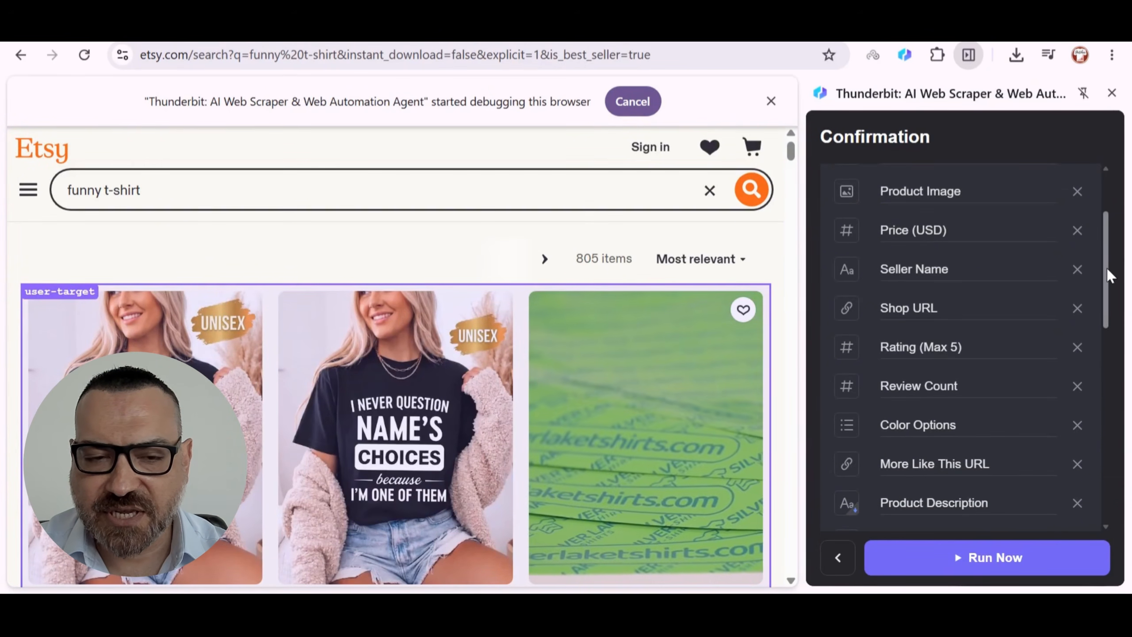
pyautogui.scroll(-1, 1106, 281)
pyautogui.scroll(-2, 1106, 295)
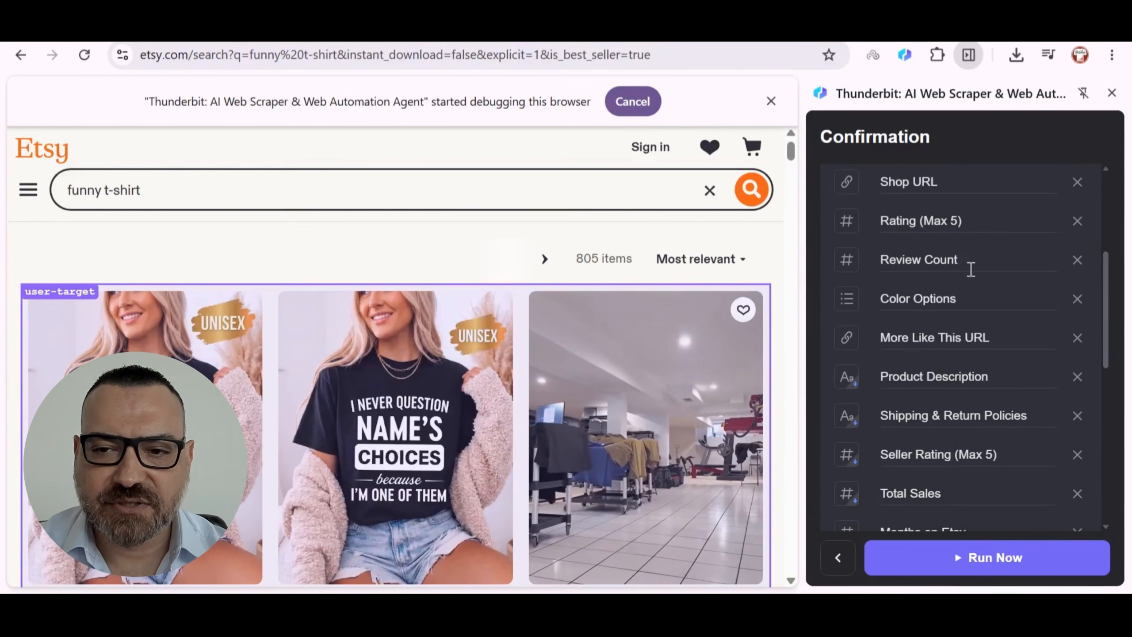
pyautogui.moveTo(1110, 317); pyautogui.dragTo(1110, 339)
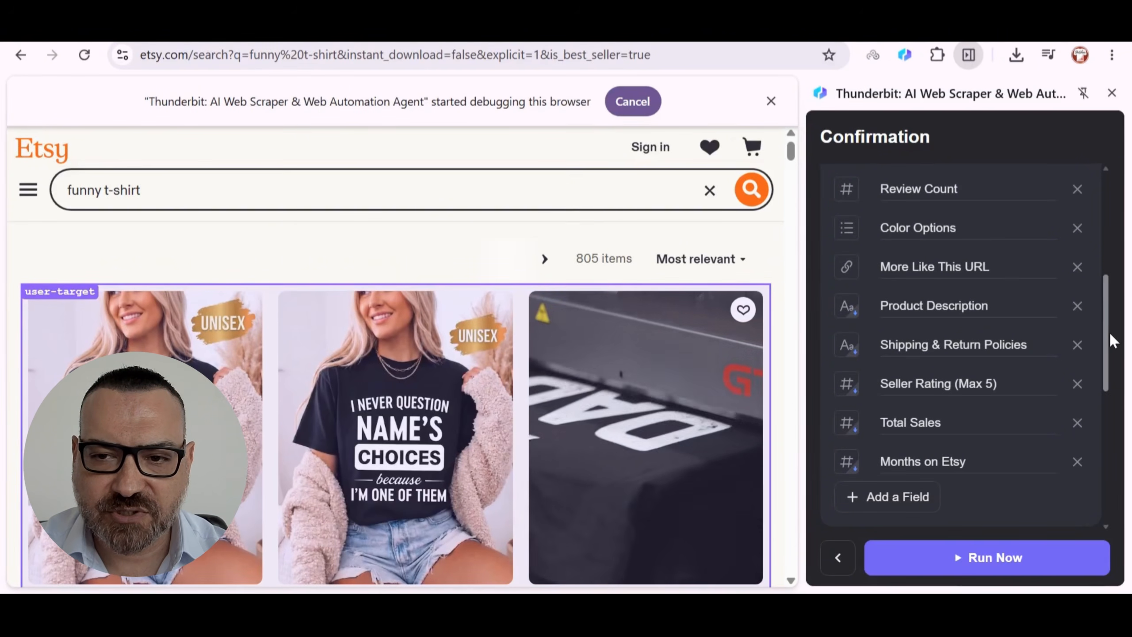
pyautogui.scroll(-1, 1112, 339)
pyautogui.scroll(-1, 1114, 350)
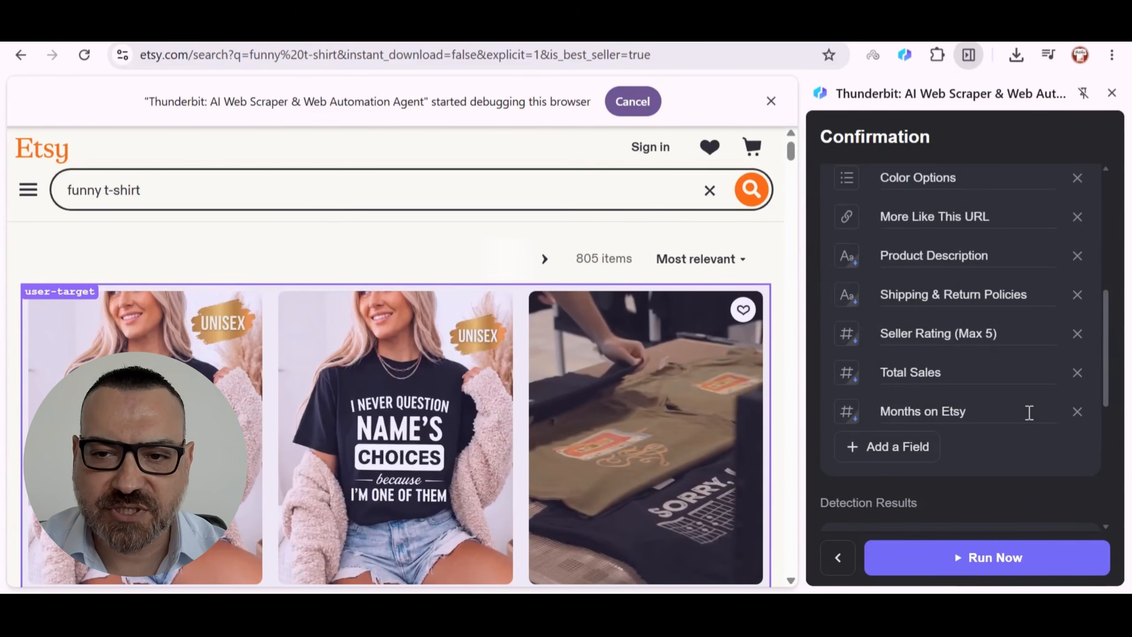
pyautogui.moveTo(1107, 338); pyautogui.dragTo(1118, 422)
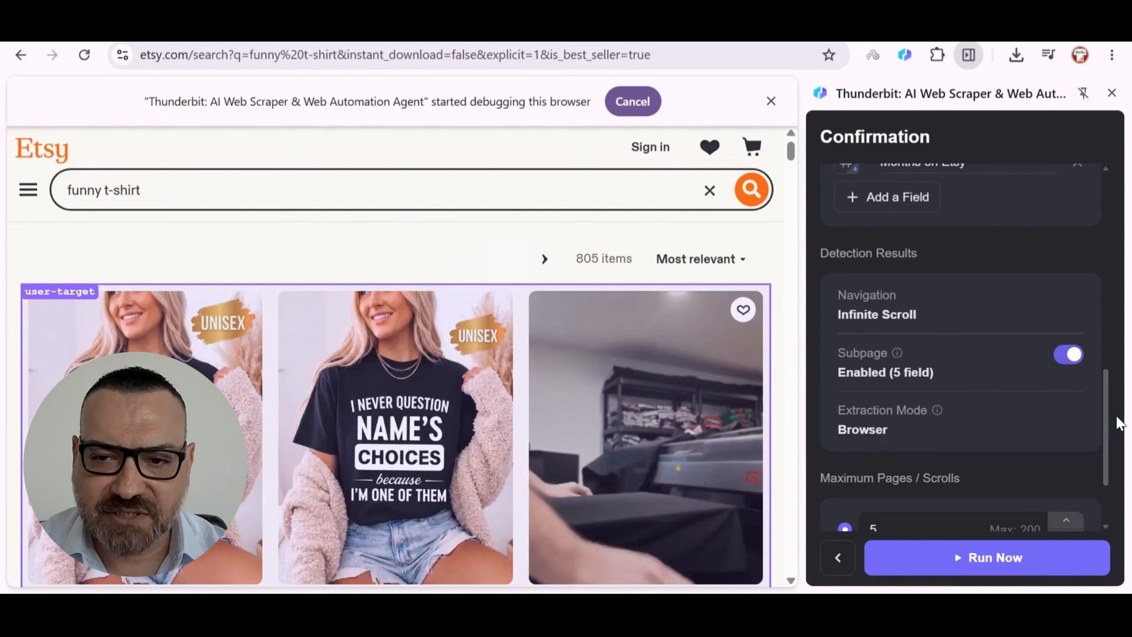
pyautogui.moveTo(1119, 422); pyautogui.dragTo(1110, 480)
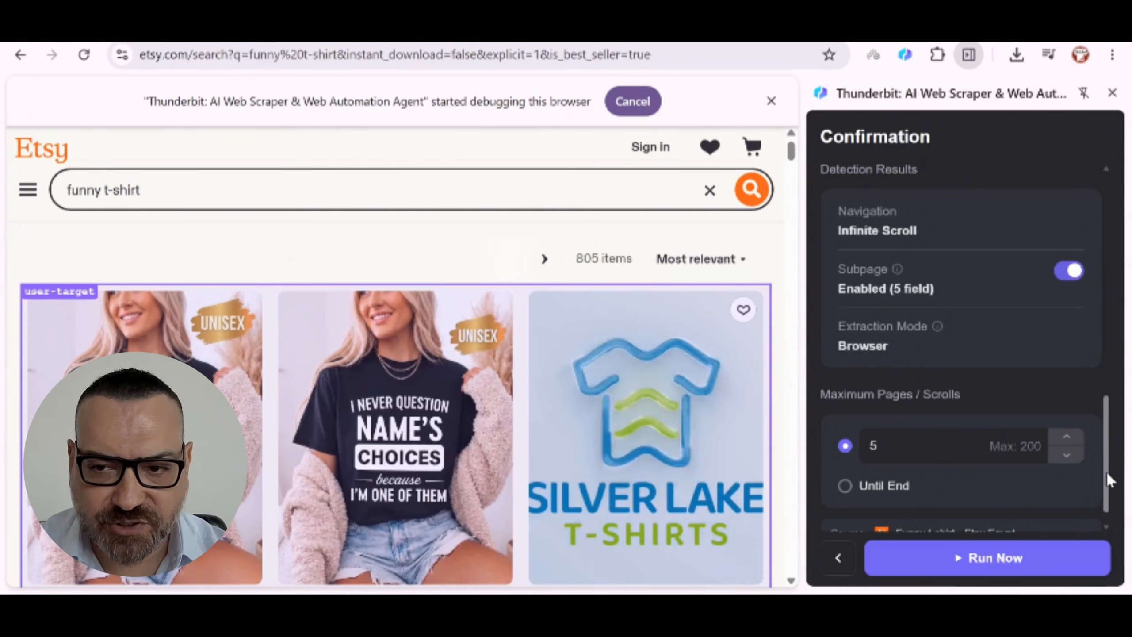
pyautogui.moveTo(1107, 473); pyautogui.dragTo(1106, 470)
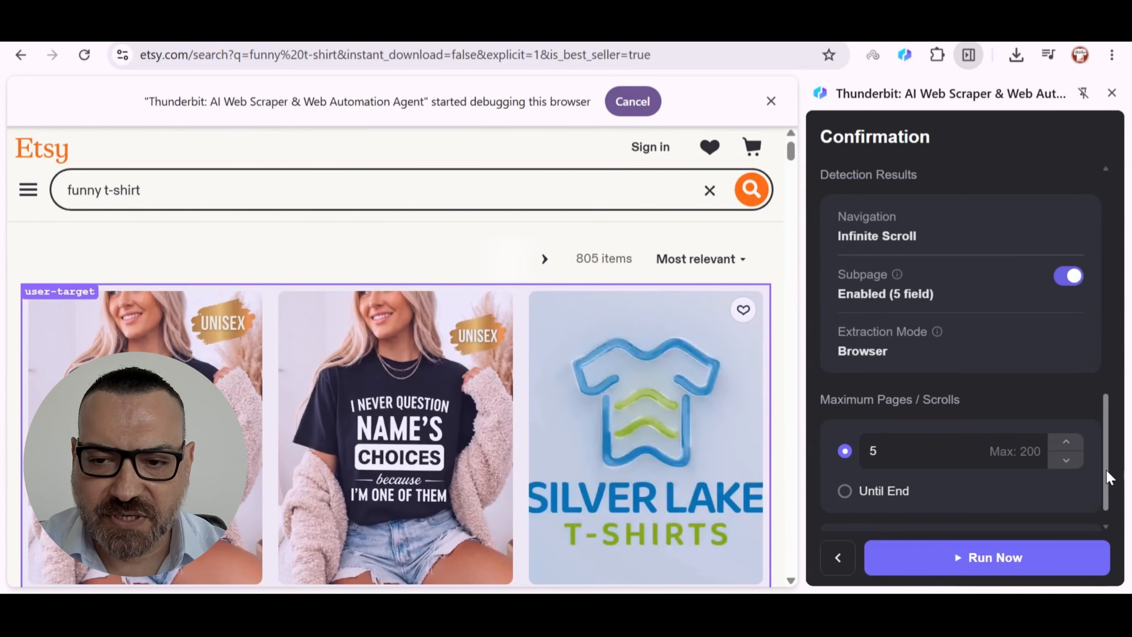
# - Run the extraction on the bestseller results and open the resulting table
pyautogui.click(993, 559)
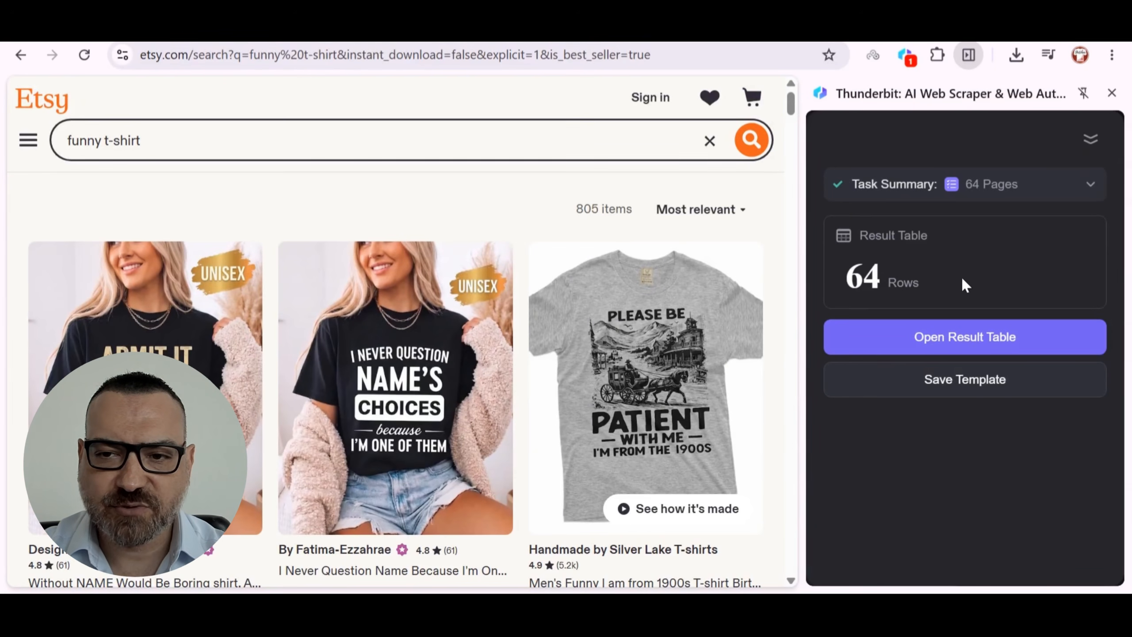
pyautogui.click(980, 343)
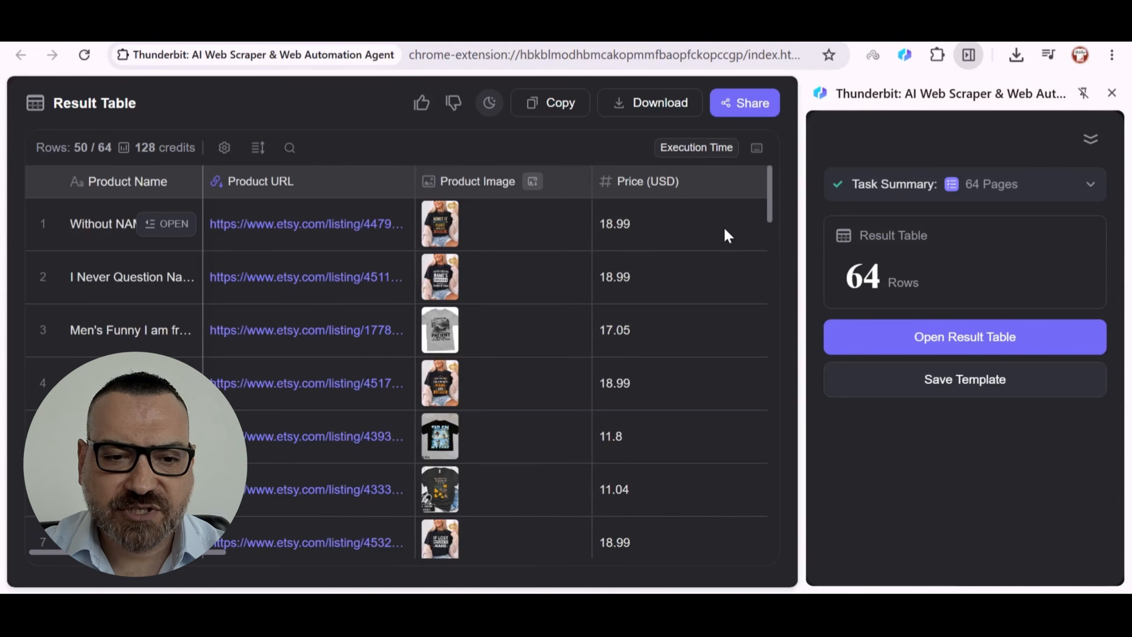
pyautogui.scroll(-1, 722, 226)
pyautogui.scroll(1, 715, 230)
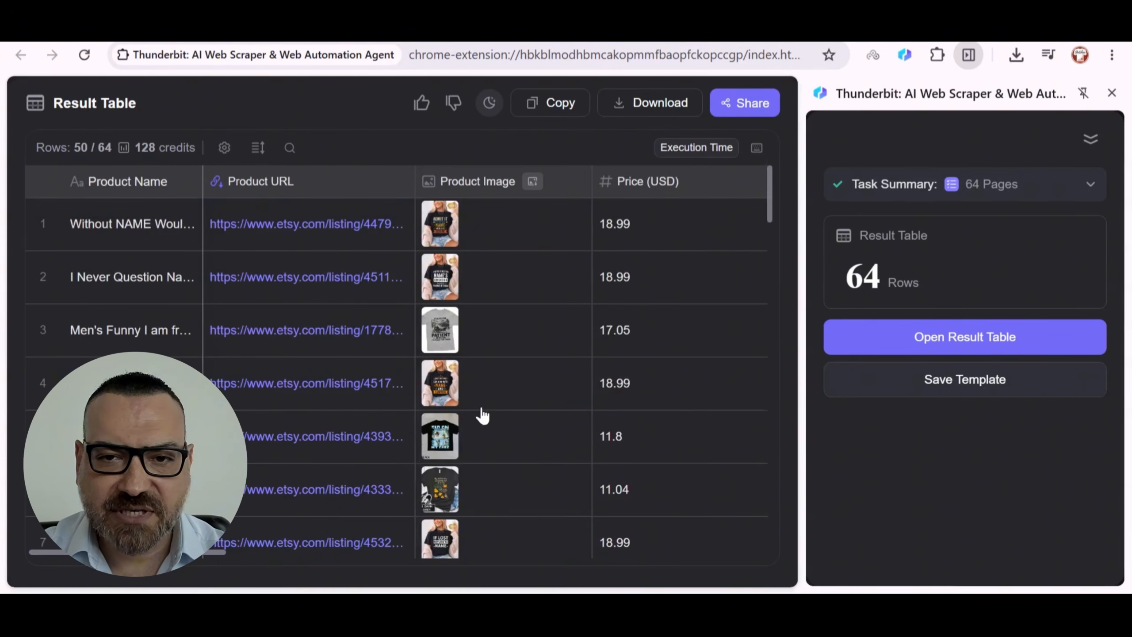
# - Look through the result table's columns and rows, and preview the "60 Year Old Banger" product image in row 57
pyautogui.moveTo(197, 555); pyautogui.dragTo(759, 543)
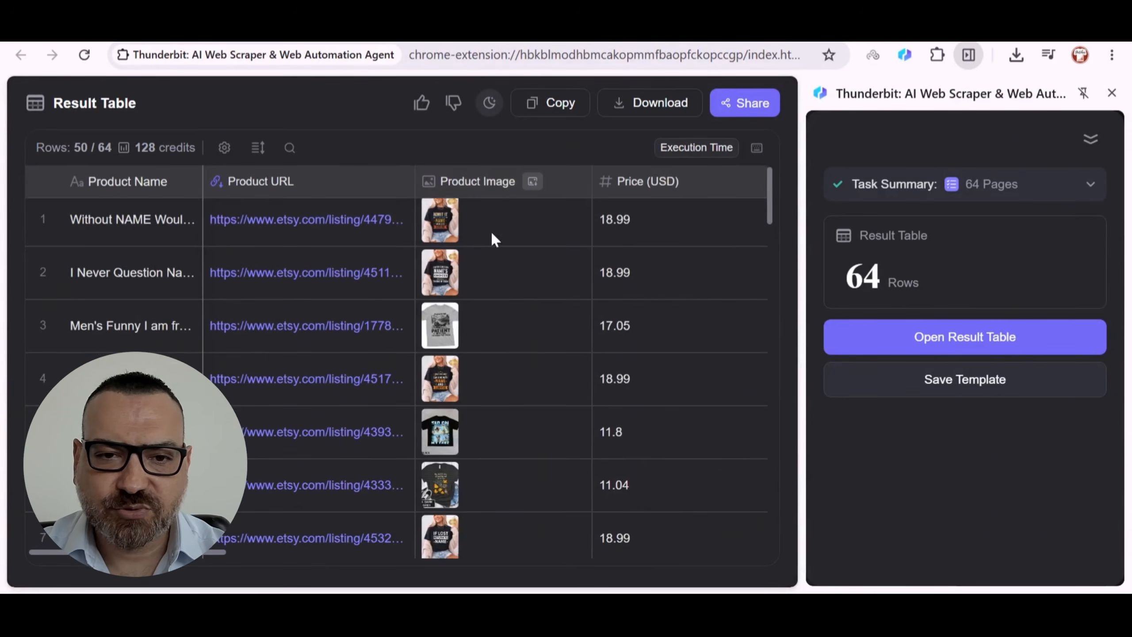
pyautogui.scroll(-3, 683, 318)
pyautogui.scroll(-10, 683, 327)
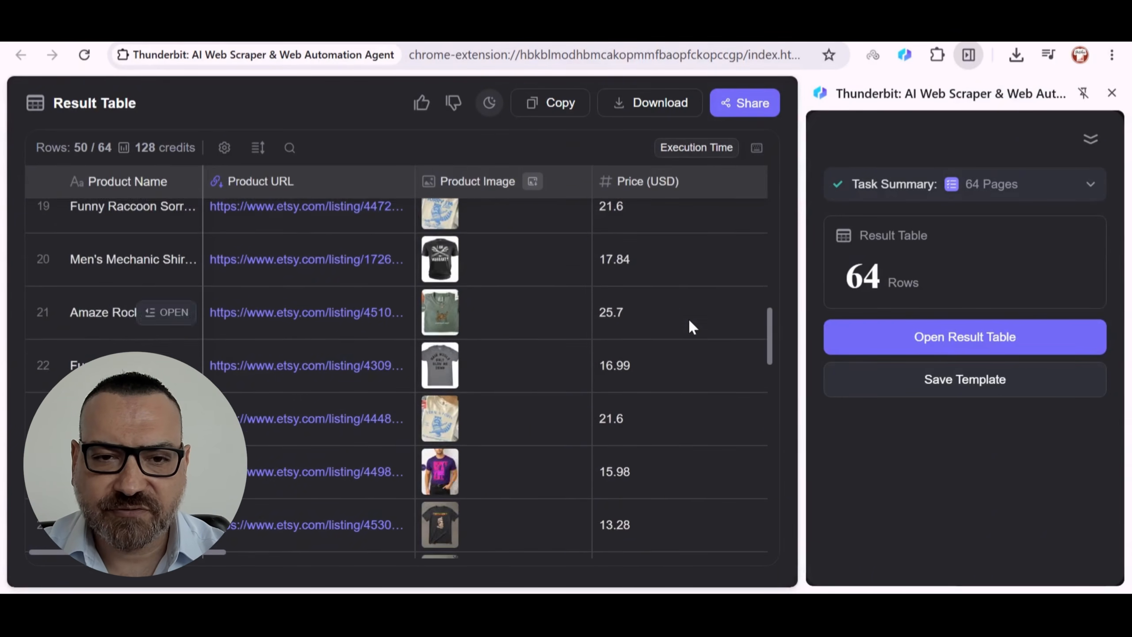
pyautogui.scroll(-11, 695, 323)
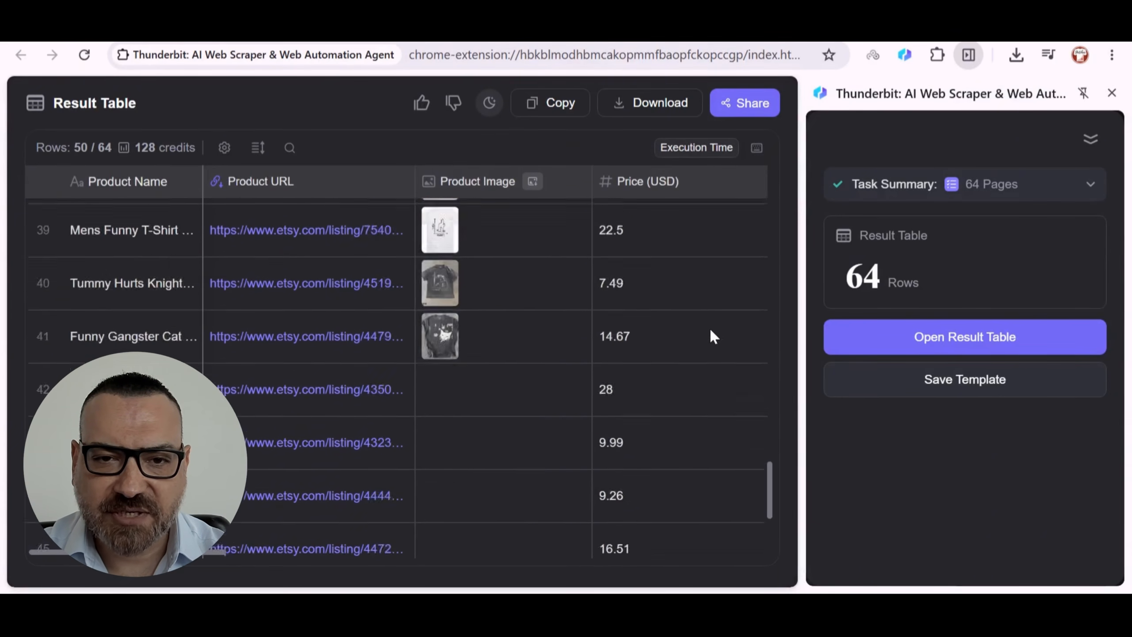
pyautogui.scroll(-4, 711, 332)
pyautogui.scroll(-3, 711, 332)
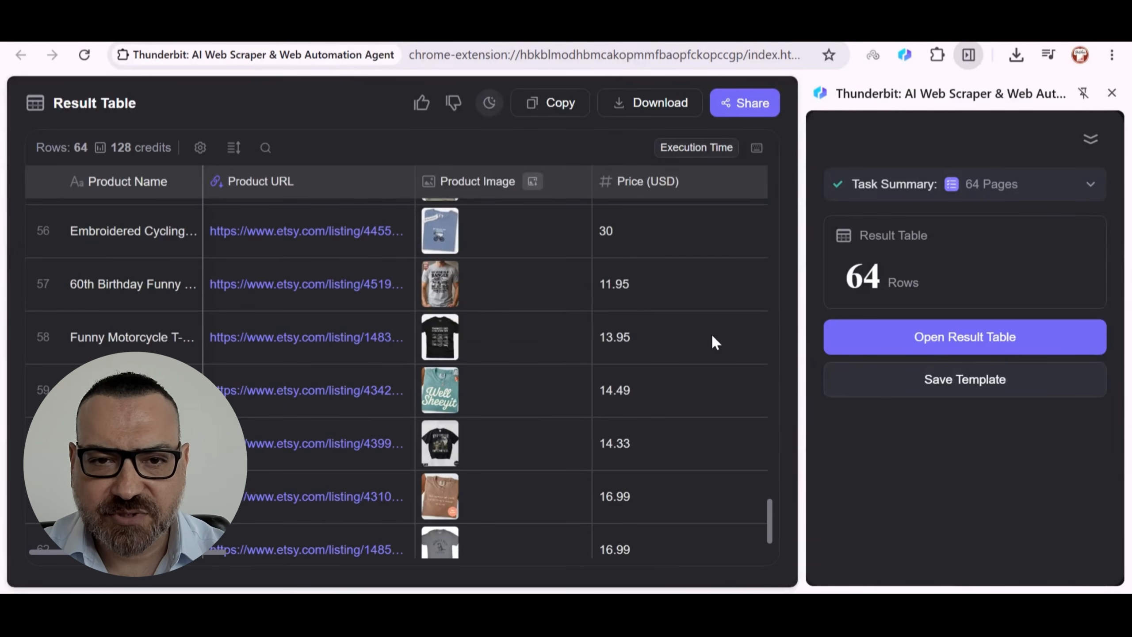
pyautogui.click(450, 290)
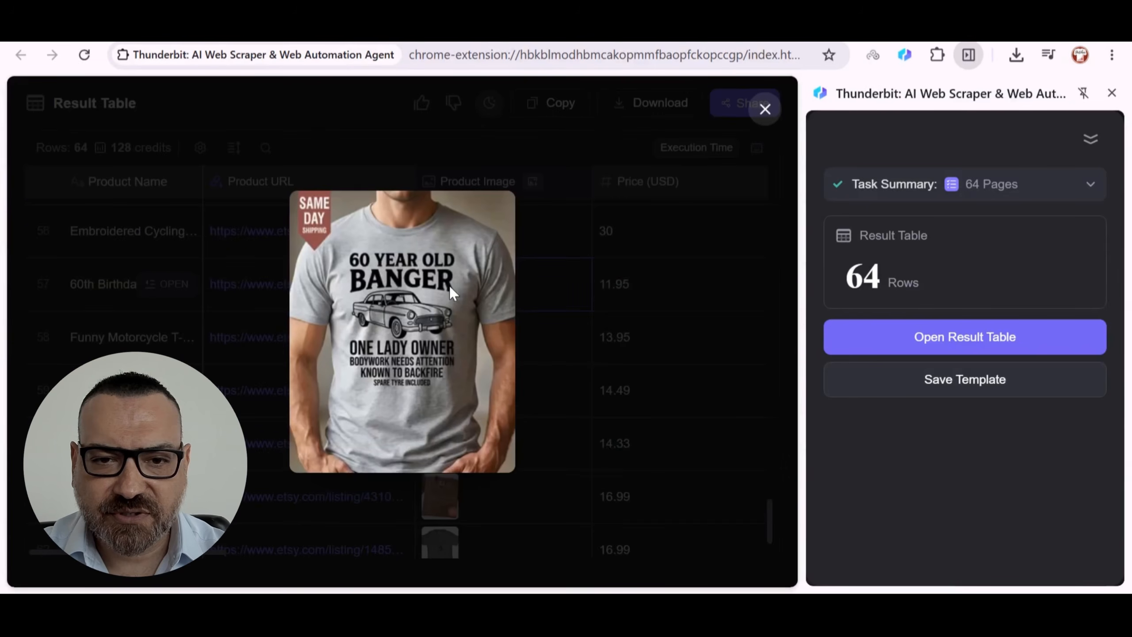
pyautogui.click(765, 109)
# - Preview the "I Asked Myself If I'm Okay" skeleton shirt image in row 28 and close it
pyautogui.scroll(10, 519, 430)
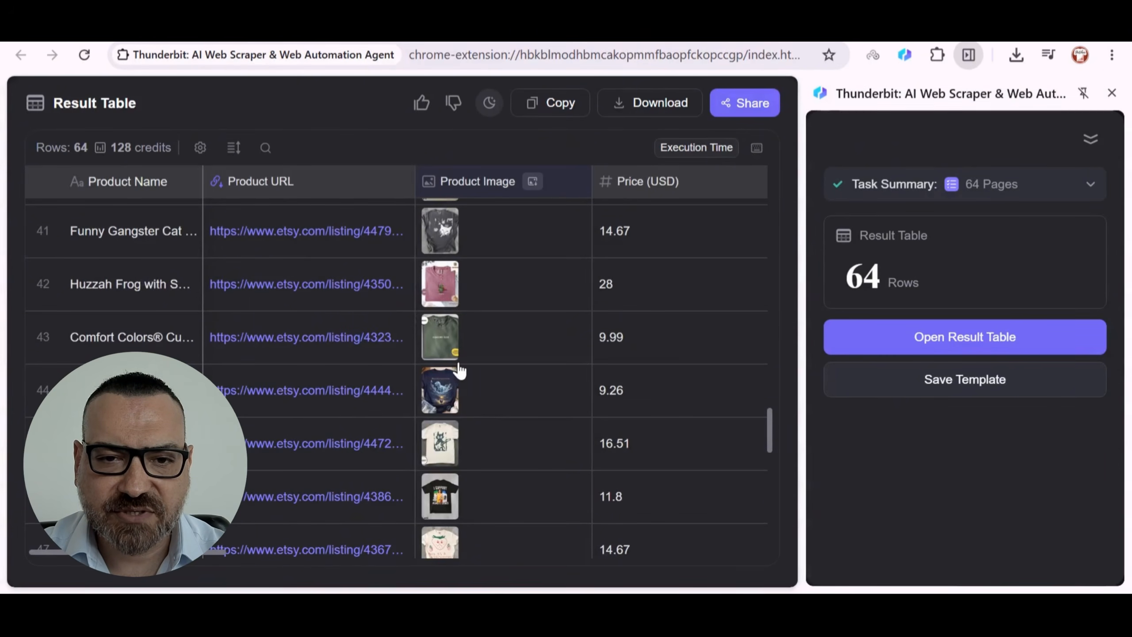
pyautogui.scroll(5, 551, 377)
pyautogui.scroll(5, 540, 379)
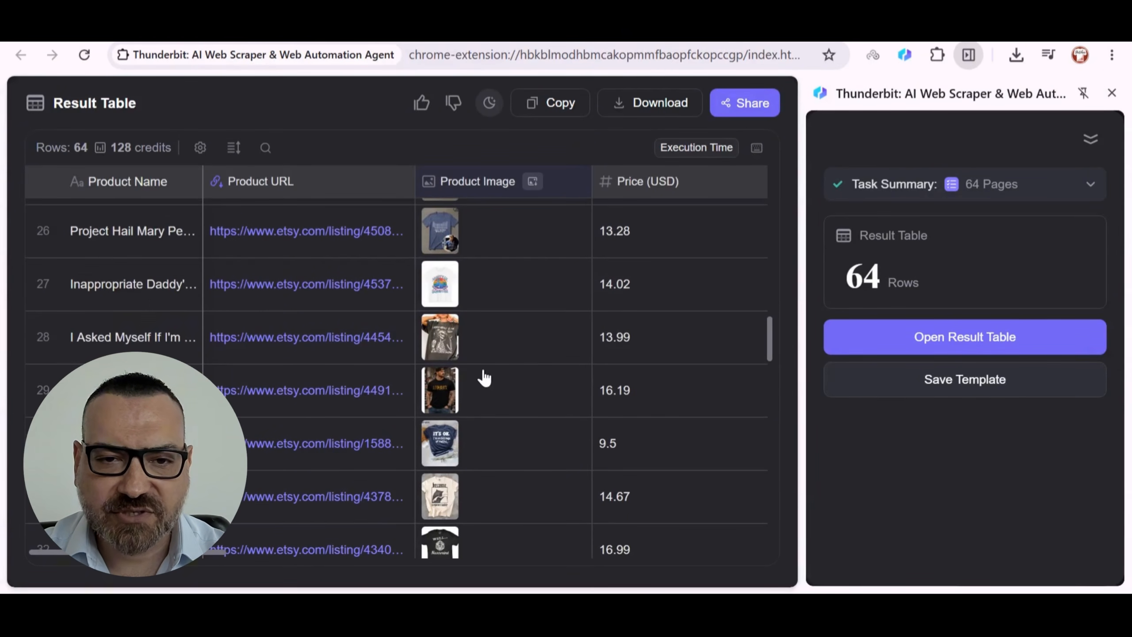
pyautogui.click(441, 336)
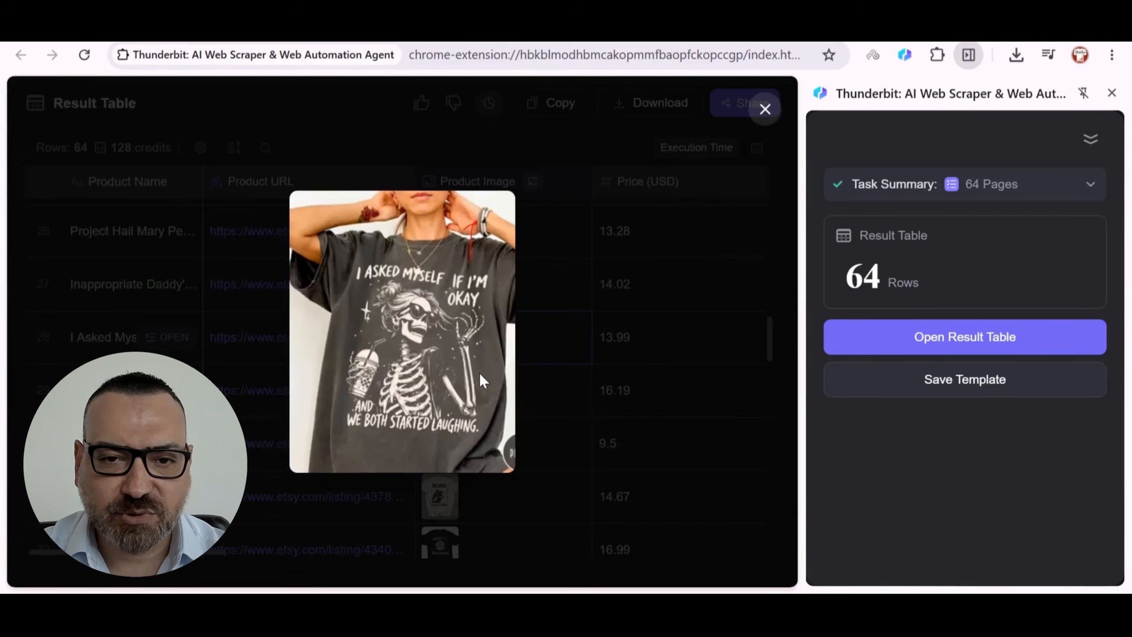
pyautogui.click(512, 384)
# - Return to the first rows and preview the "Please Be Patient With Me I'm From the 1900s" shirt image
pyautogui.scroll(15, 534, 392)
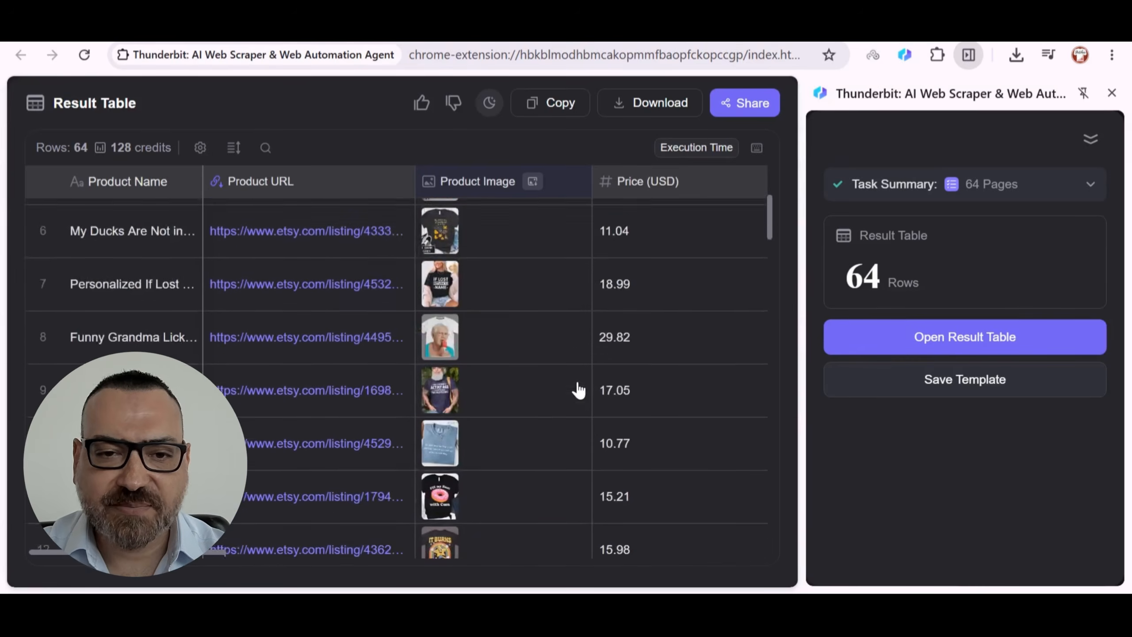
pyautogui.scroll(3, 530, 406)
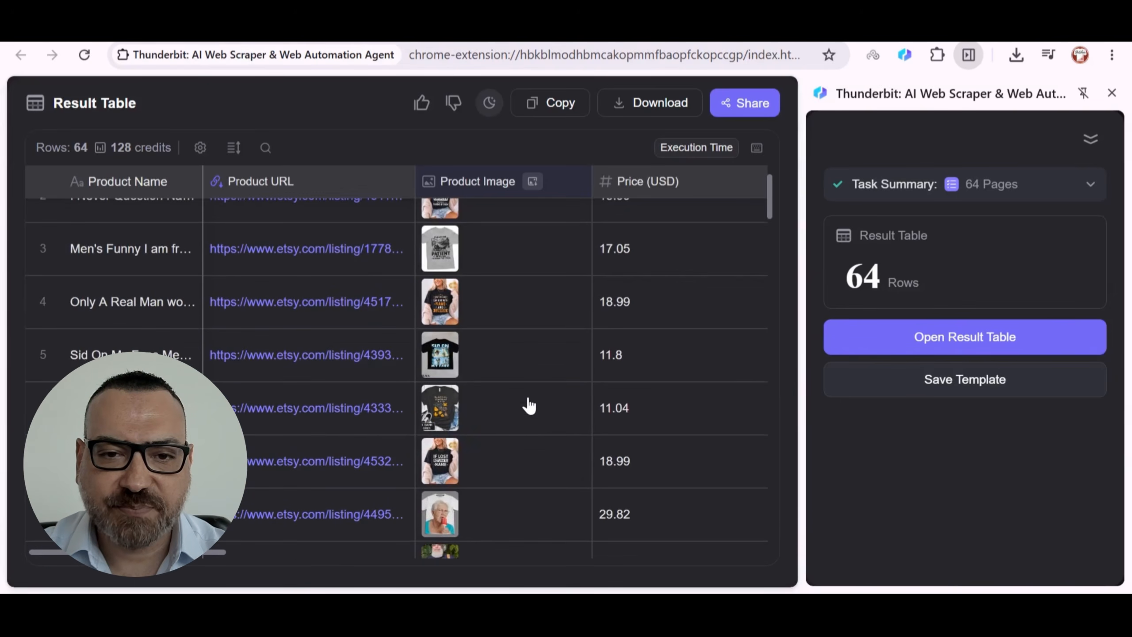
pyautogui.scroll(2, 518, 401)
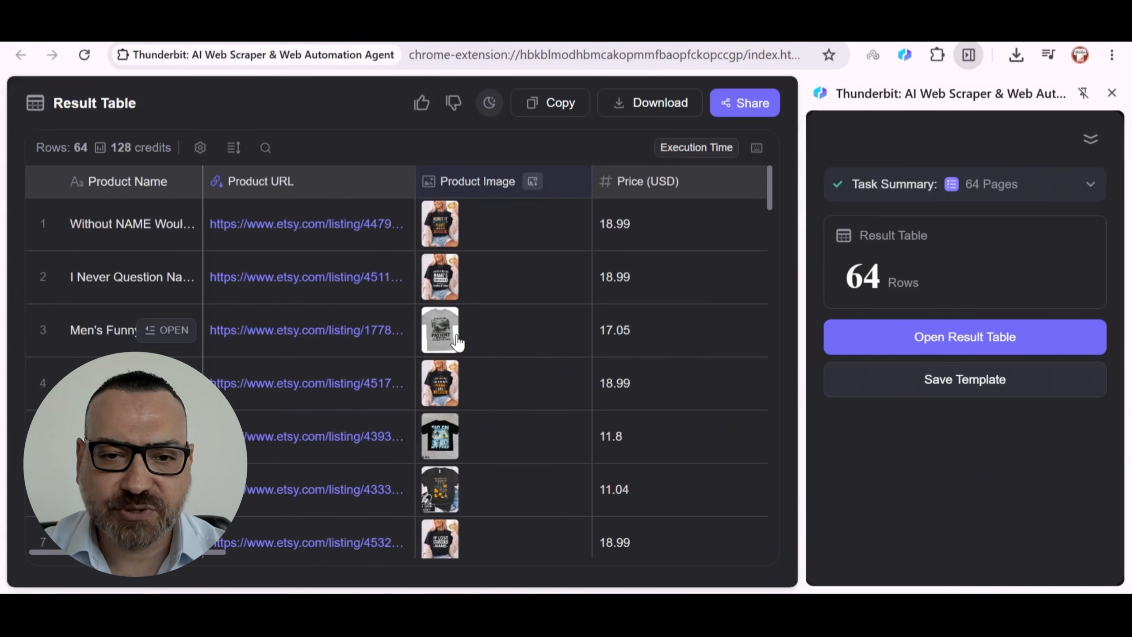
pyautogui.click(442, 330)
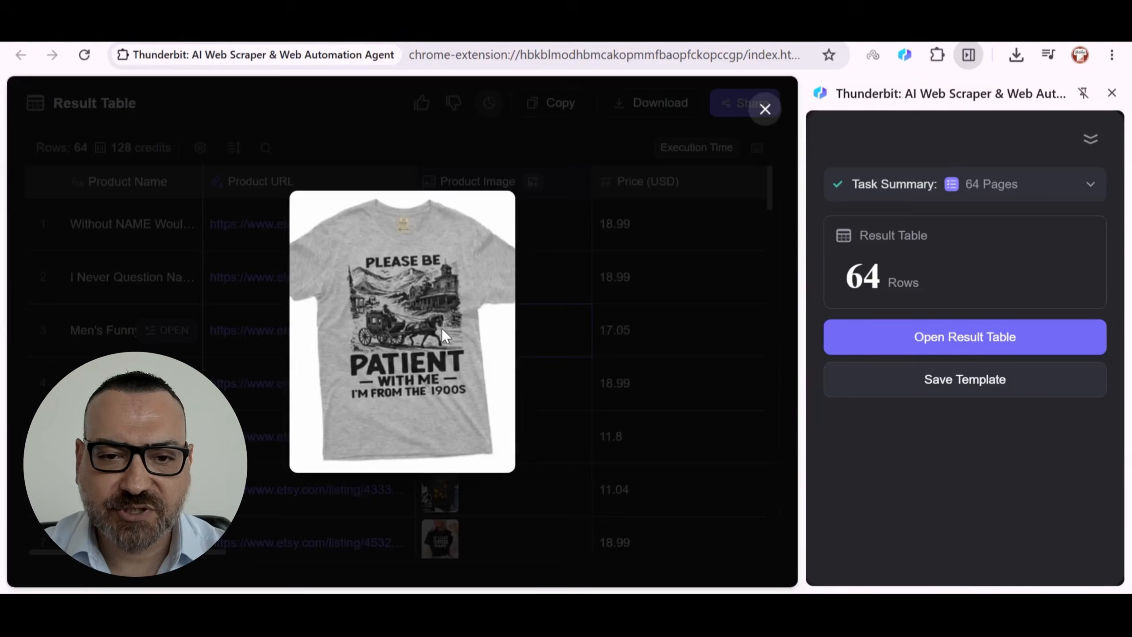
pyautogui.click(545, 353)
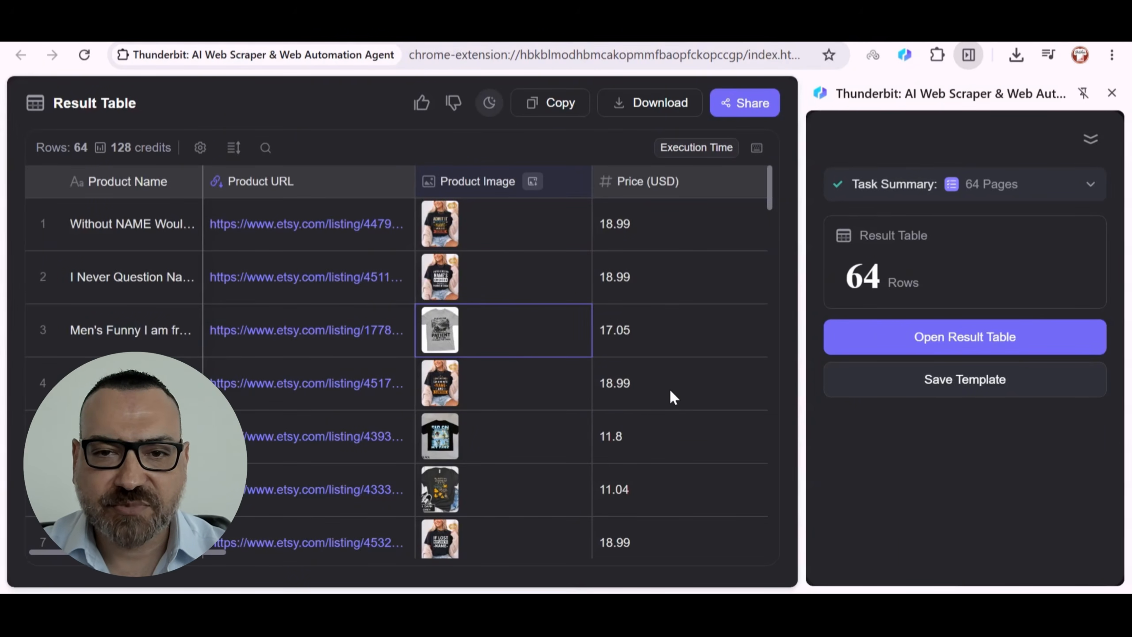
# - Examine the Seller Rating, Total Sales and Months on Etsy columns for the first listings
pyautogui.moveTo(209, 552); pyautogui.dragTo(777, 555)
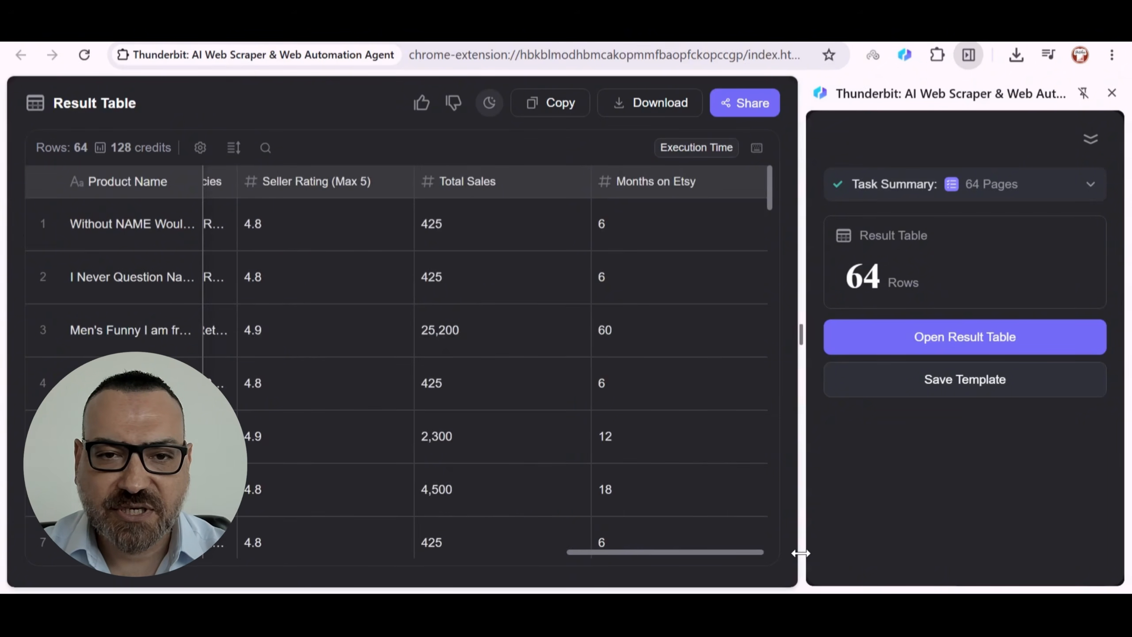
pyautogui.scroll(-2, 656, 324)
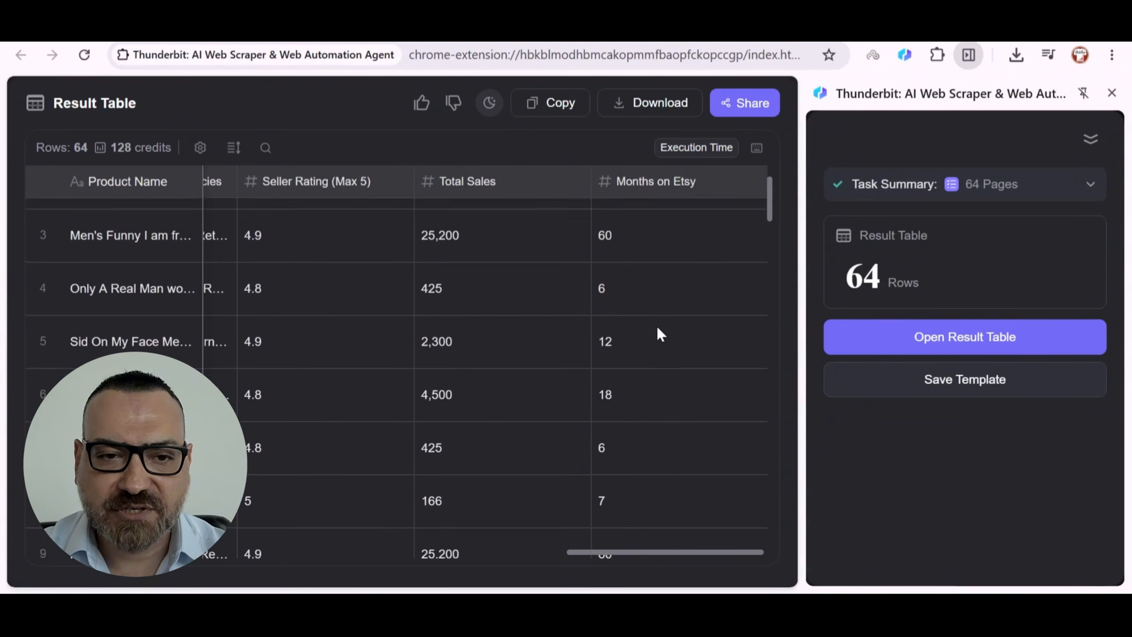
pyautogui.scroll(-2, 658, 328)
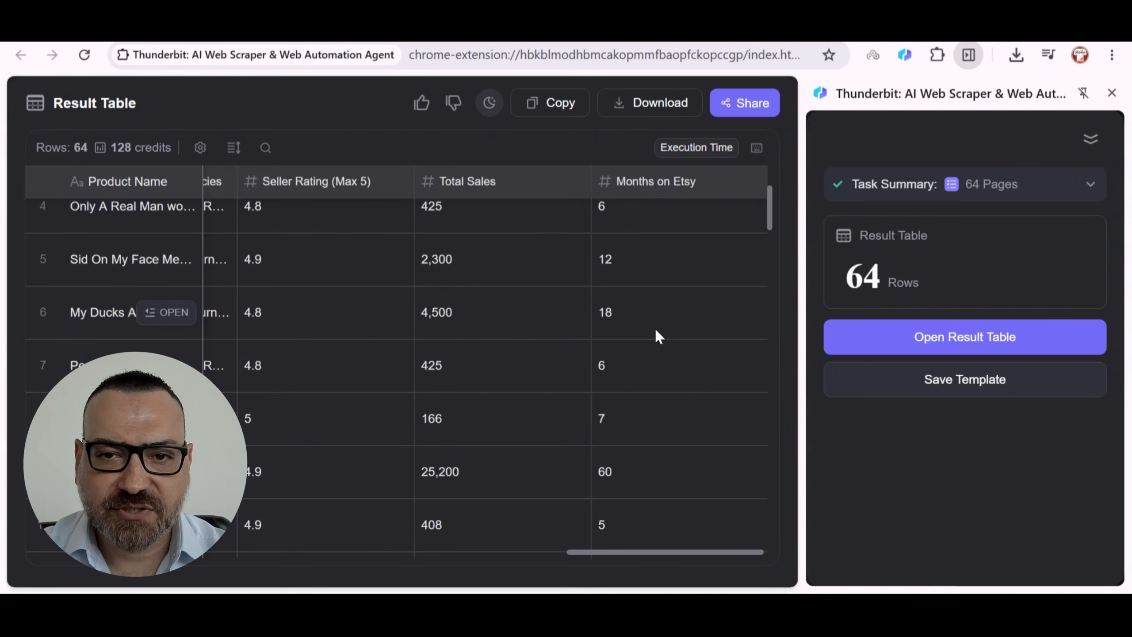
pyautogui.scroll(3, 657, 334)
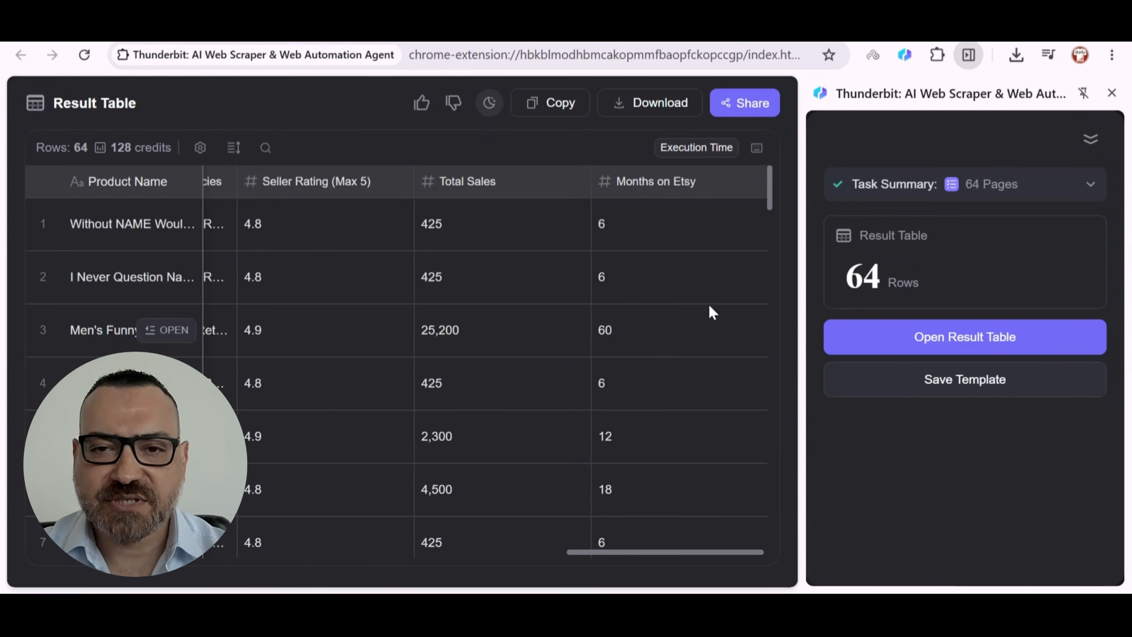
# - Download the result table as an Excel file and open the downloaded workbook in Excel
pyautogui.click(656, 106)
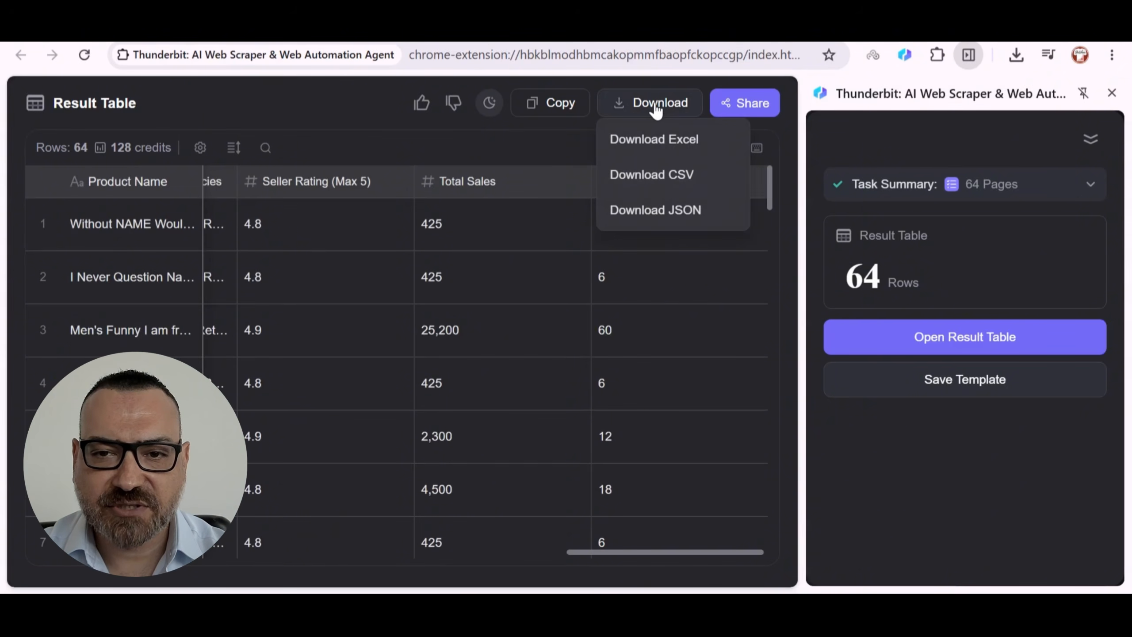
pyautogui.click(658, 140)
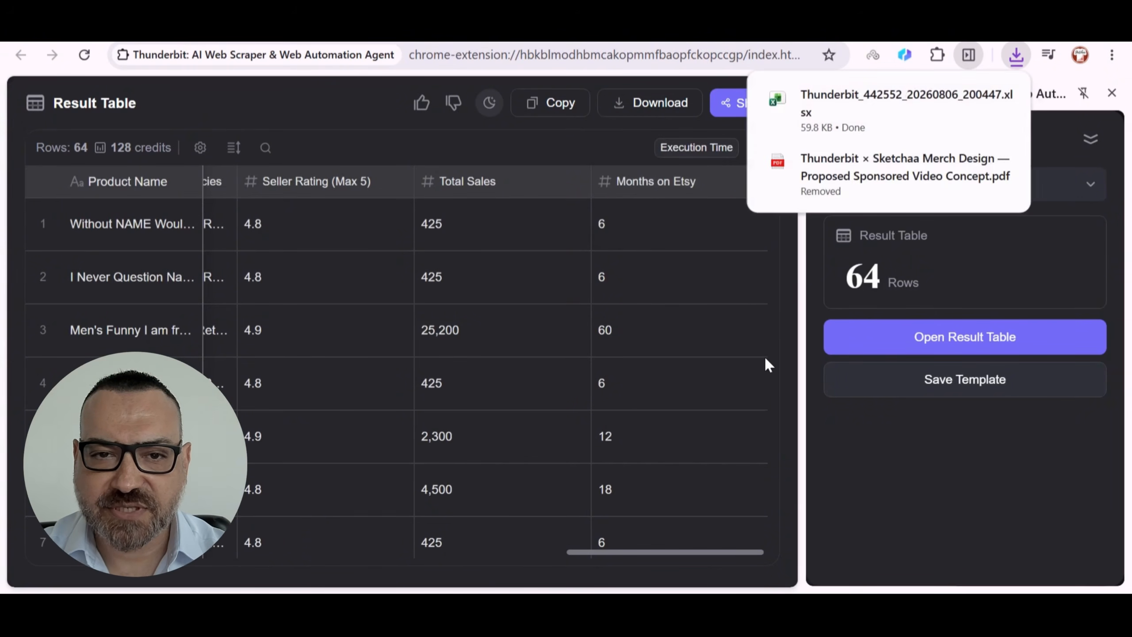
pyautogui.click(963, 97)
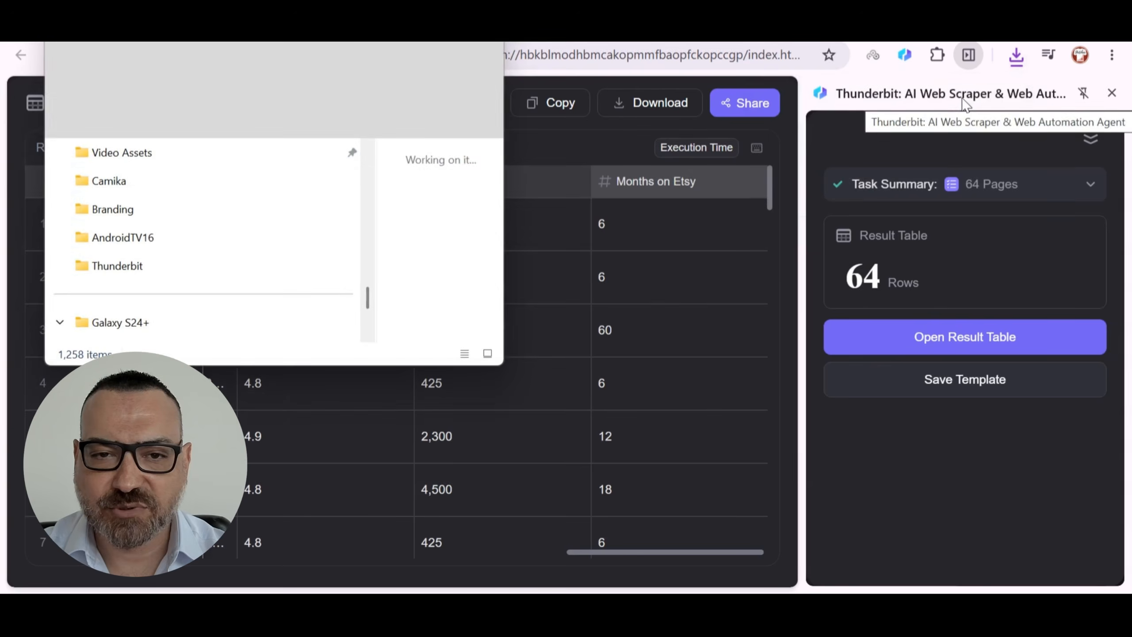
pyautogui.doubleClick(430, 253)
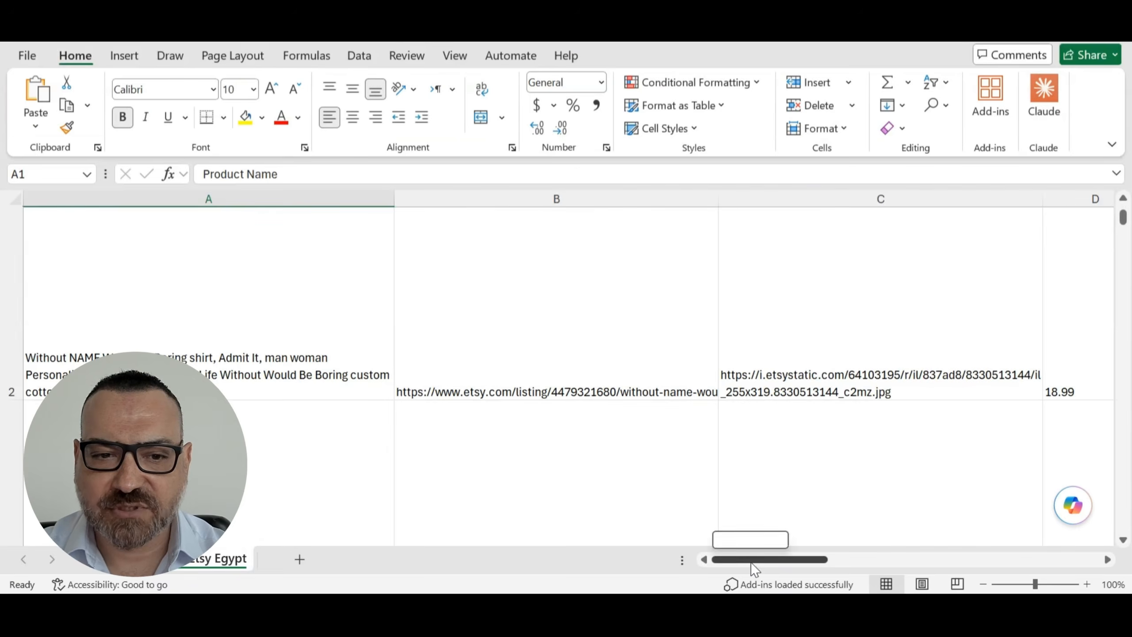
# - Examine the exported product names, listing URLs, image links and prices in the workbook
pyautogui.moveTo(753, 569); pyautogui.dragTo(1043, 542)
pyautogui.scroll(-2, 850, 349)
pyautogui.scroll(-2, 851, 350)
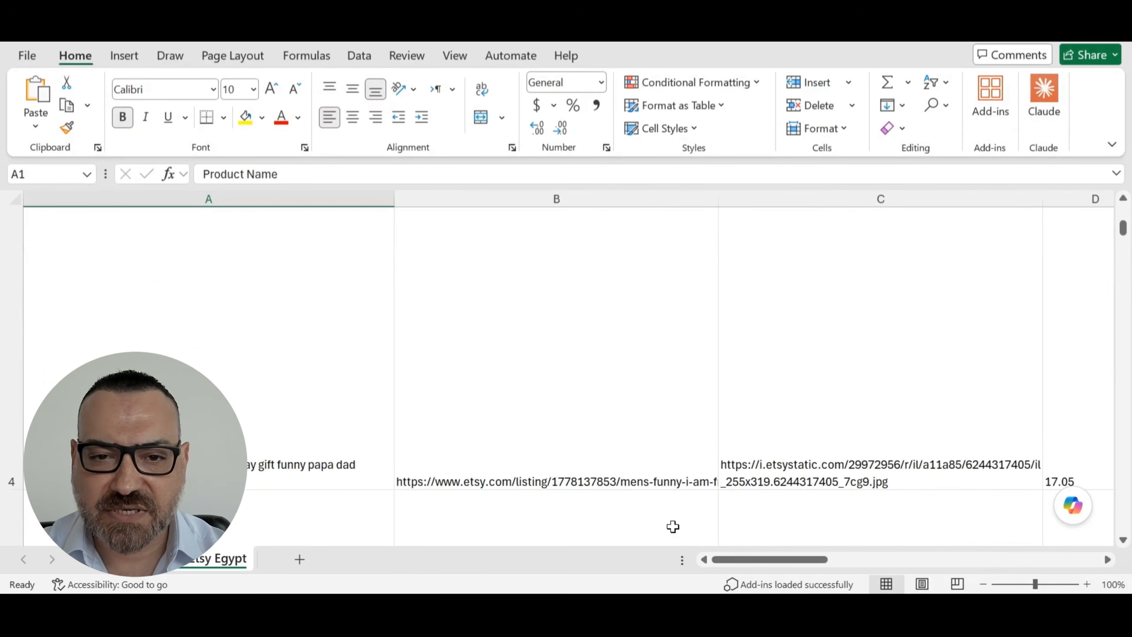
pyautogui.scroll(-3, 602, 393)
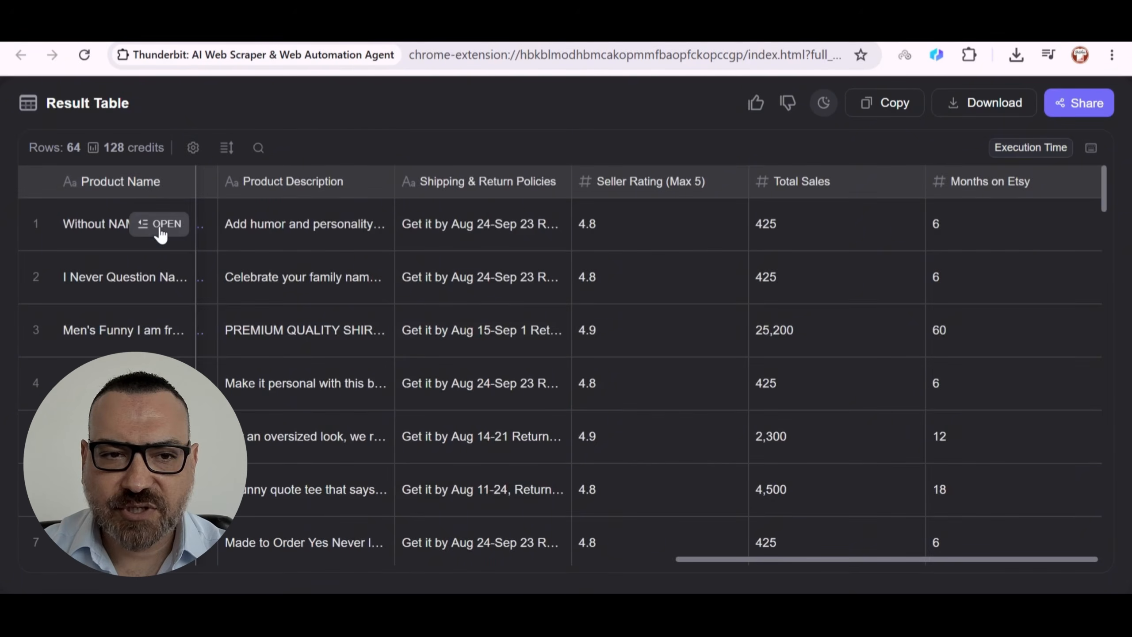
# - Open the first listing's full record in Thunderbit, review its fields, close it and view the table's last columns
pyautogui.click(150, 222)
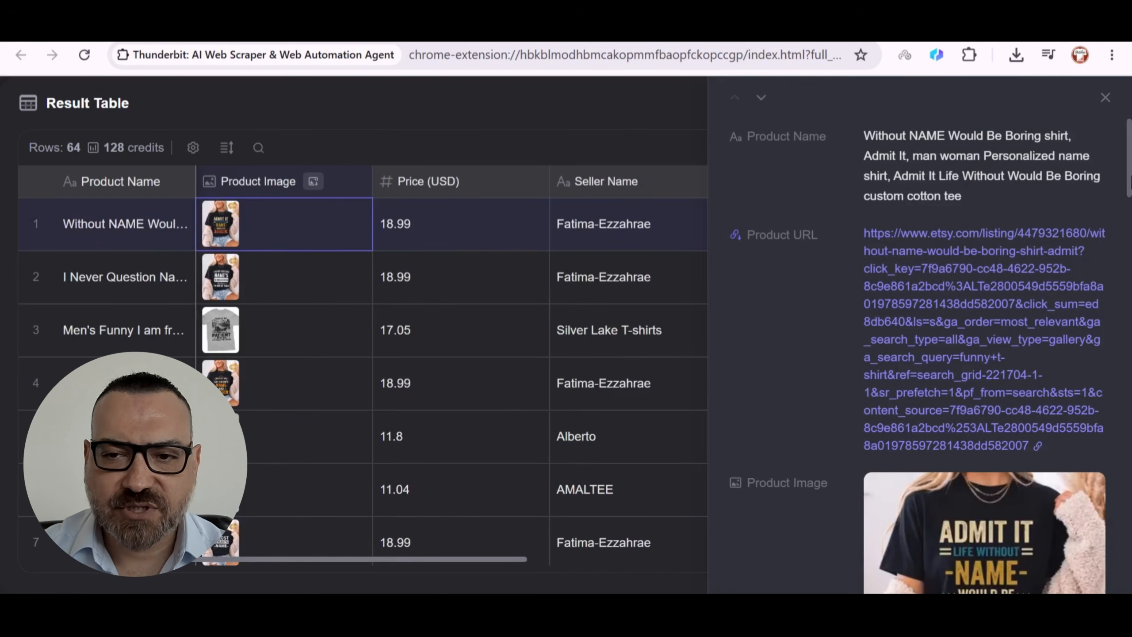
pyautogui.moveTo(1130, 180); pyautogui.dragTo(1130, 260)
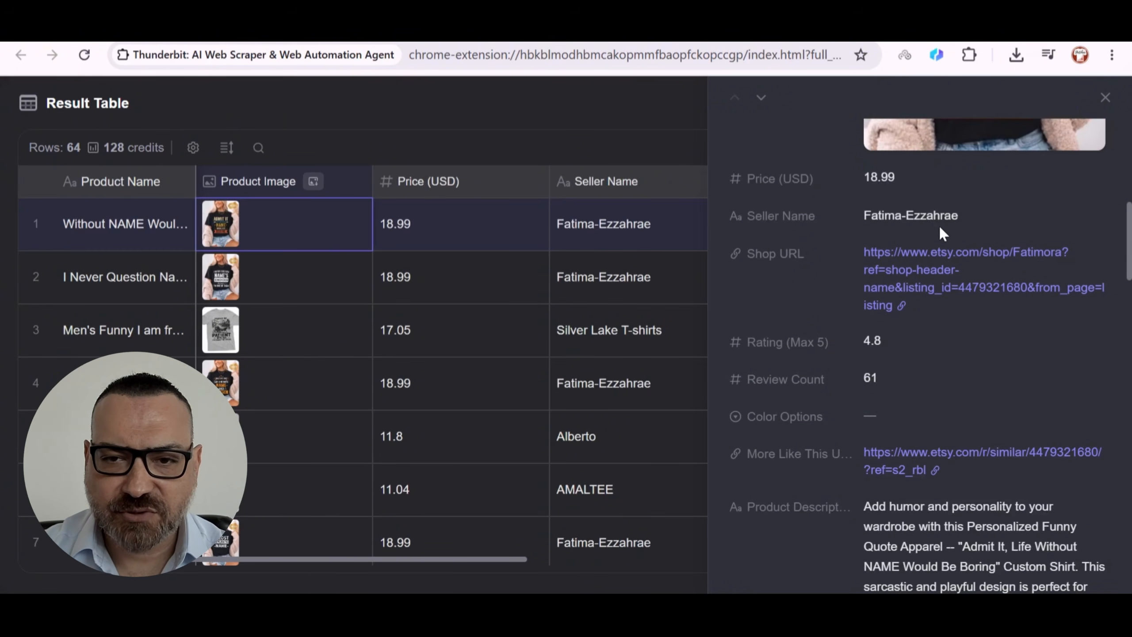
pyautogui.moveTo(1130, 256); pyautogui.dragTo(1127, 114)
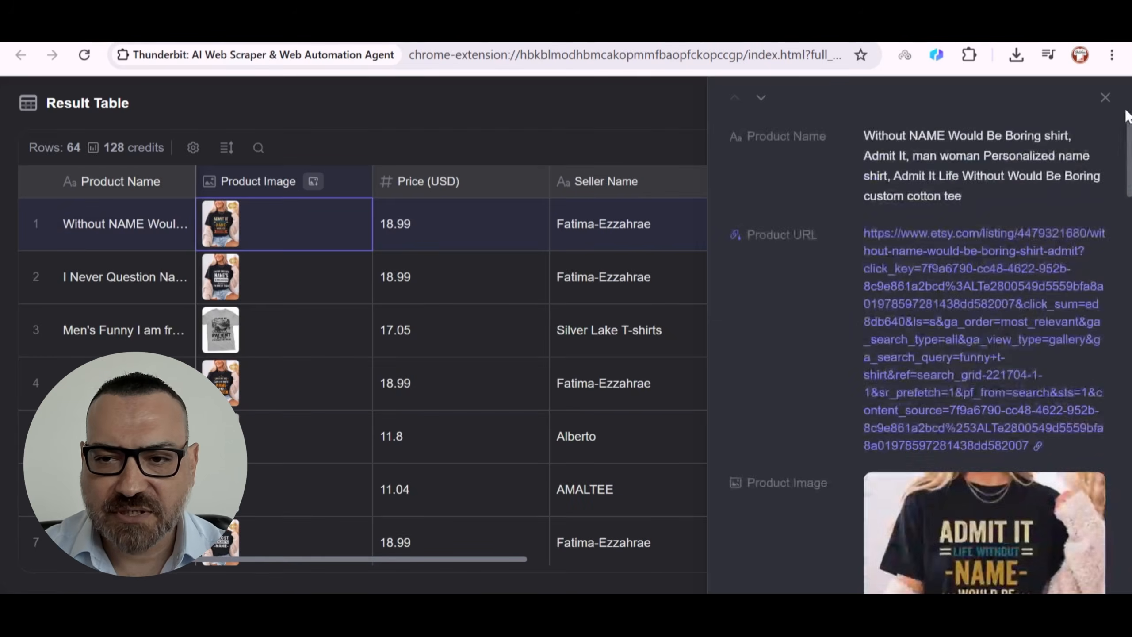
pyautogui.click(1105, 97)
pyautogui.moveTo(496, 557); pyautogui.dragTo(1066, 559)
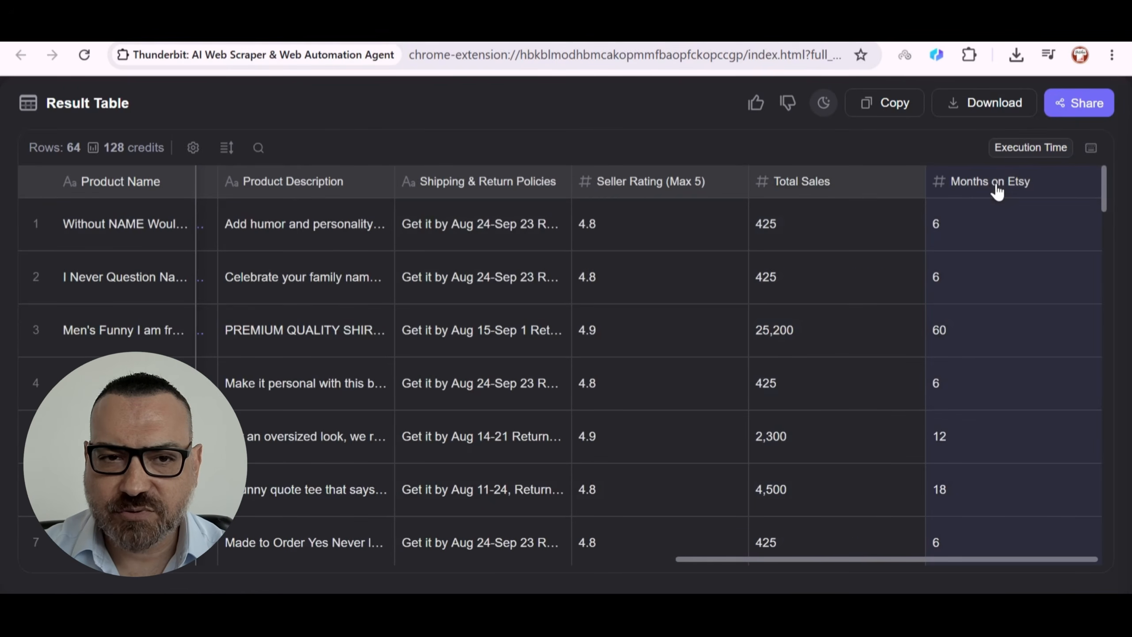
# - Try the Extra Tall row height on the result table and set it back to Short
pyautogui.click(226, 147)
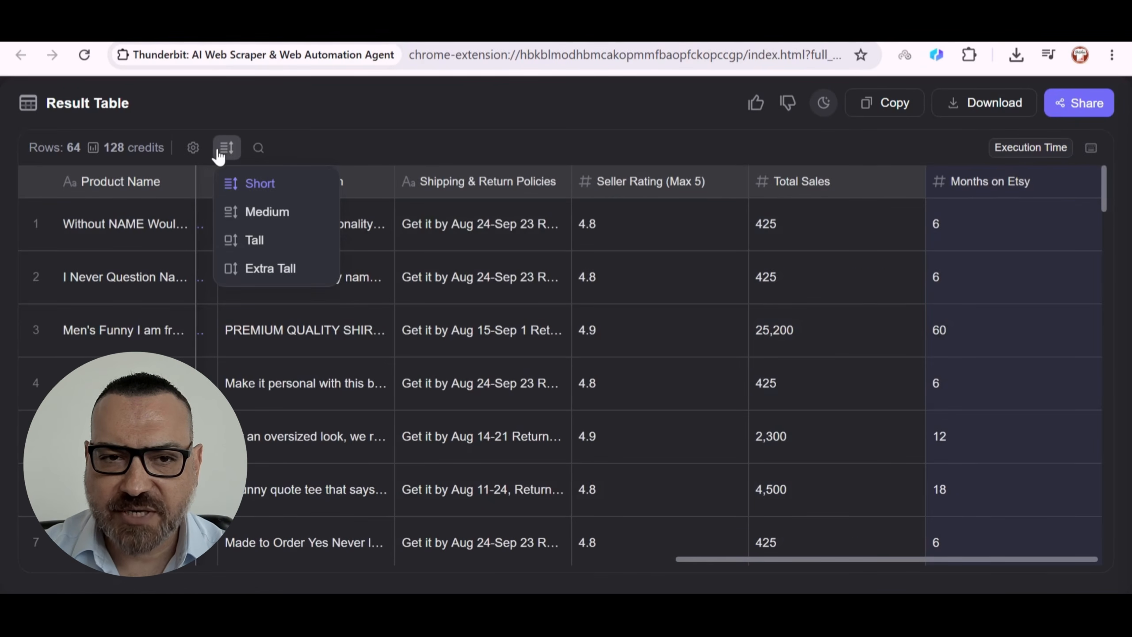
pyautogui.click(253, 187)
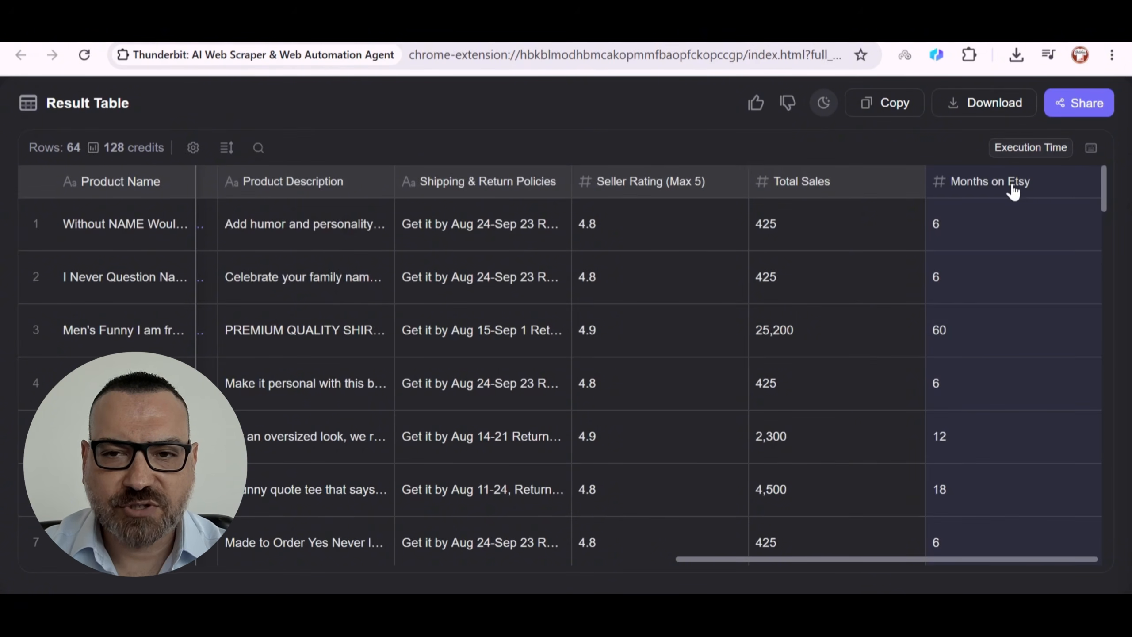
pyautogui.click(1055, 264)
pyautogui.click(227, 149)
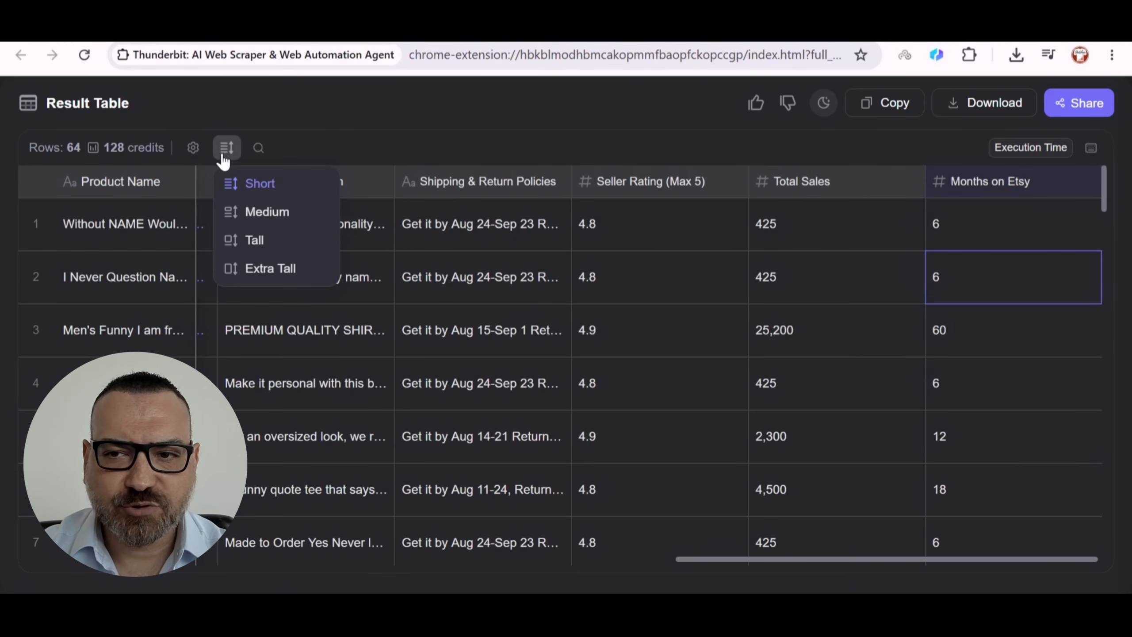
pyautogui.click(258, 268)
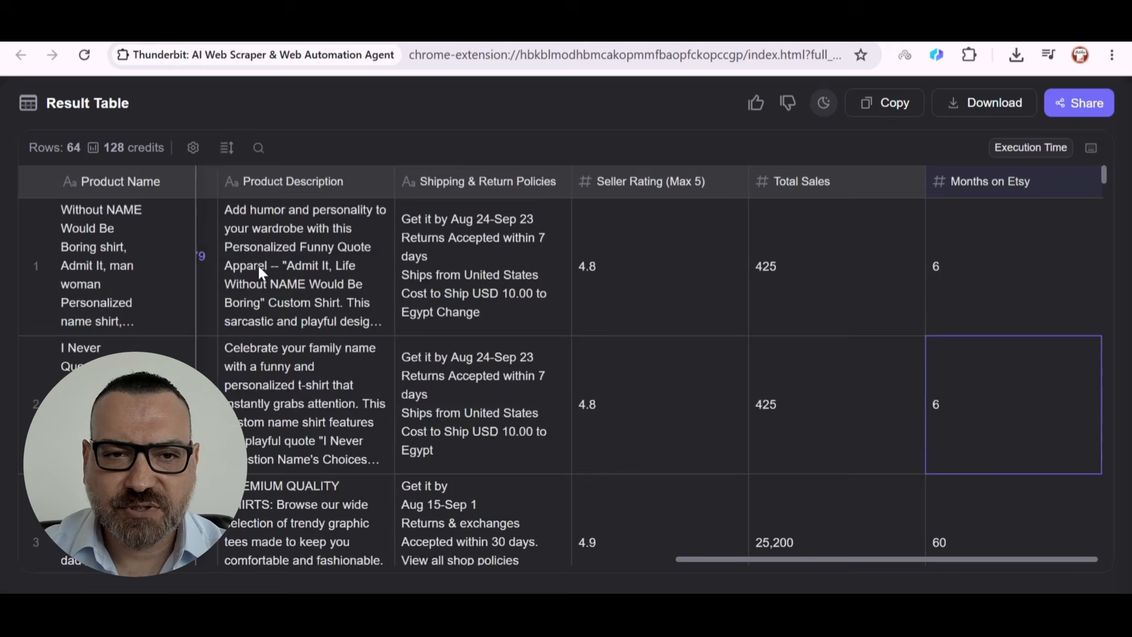
pyautogui.click(226, 148)
pyautogui.click(243, 183)
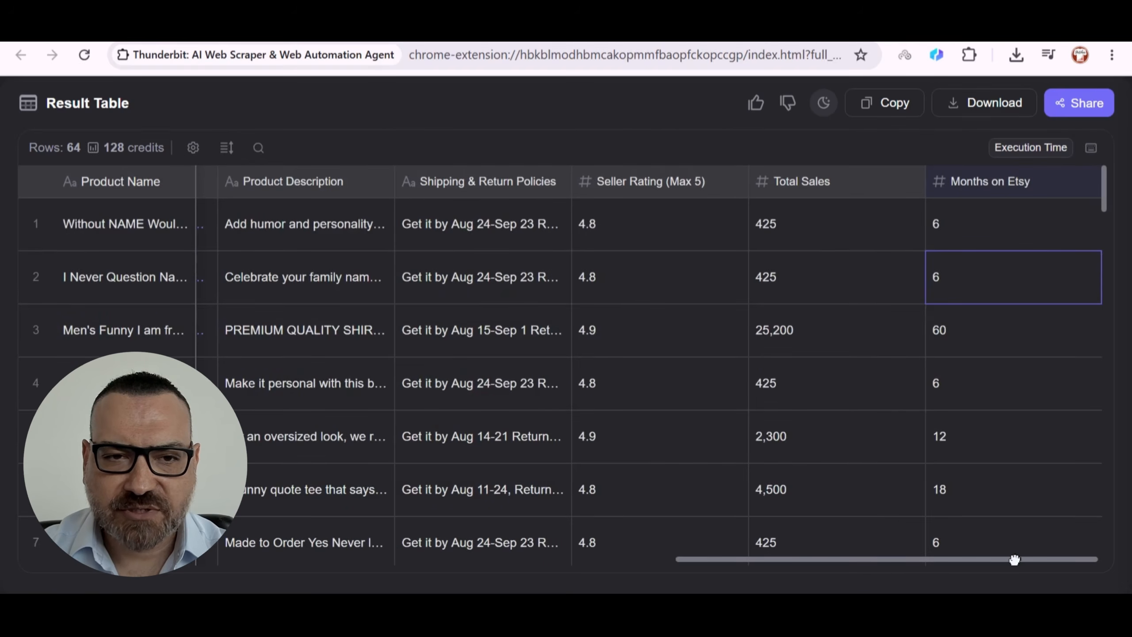
# - Try hiding the Shipping & Return Policies column in the result table's column settings and show it again
pyautogui.click(990, 184)
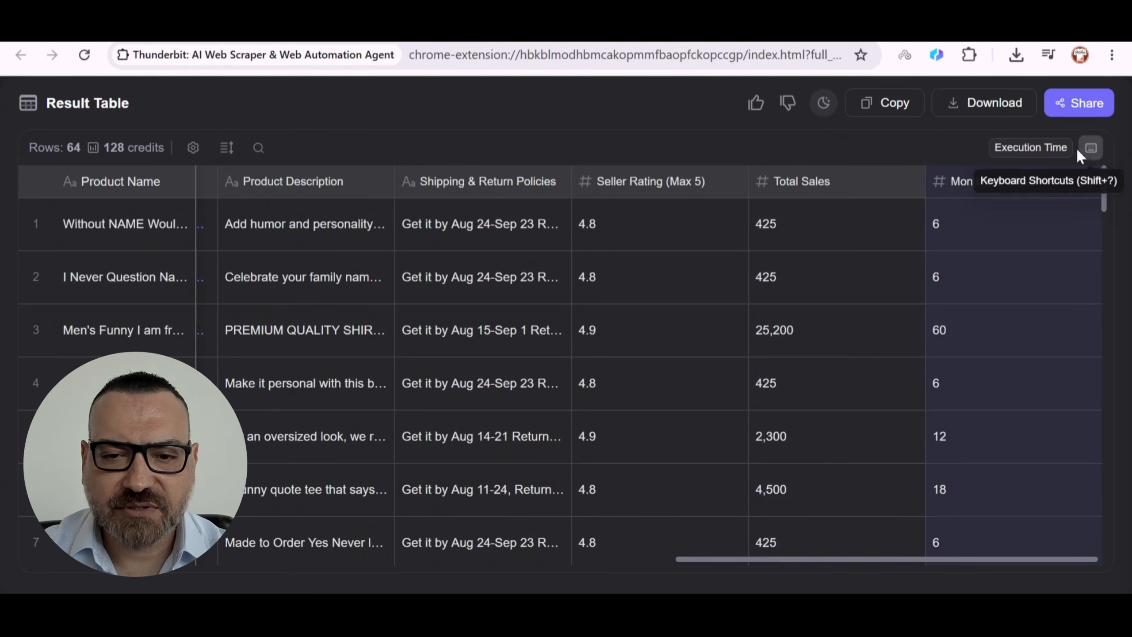
pyautogui.click(202, 152)
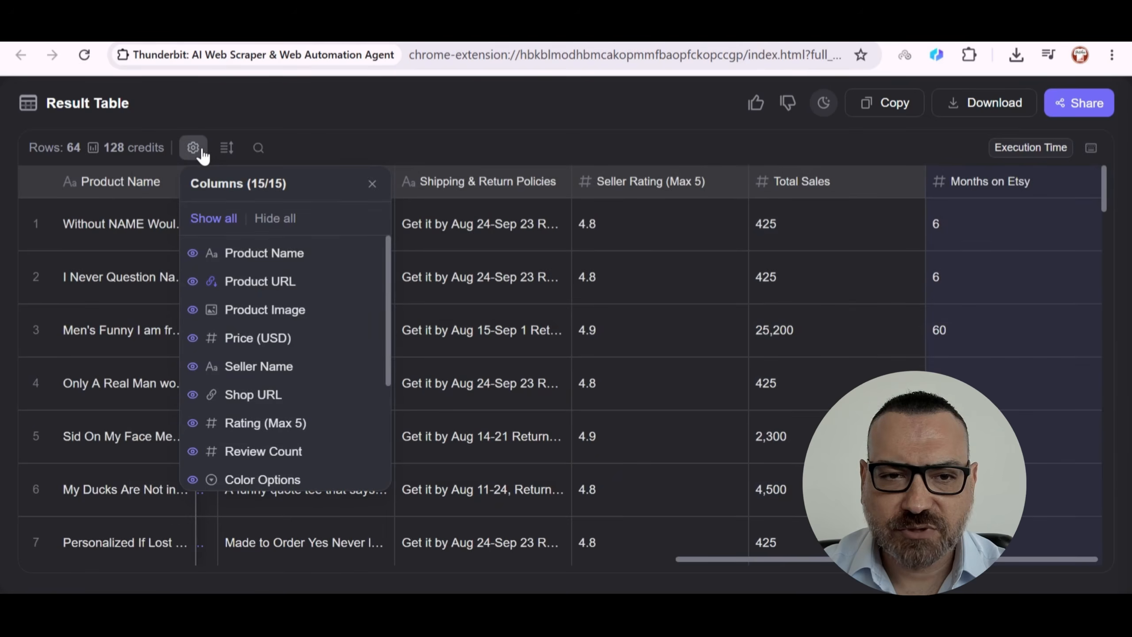
pyautogui.scroll(-4, 303, 291)
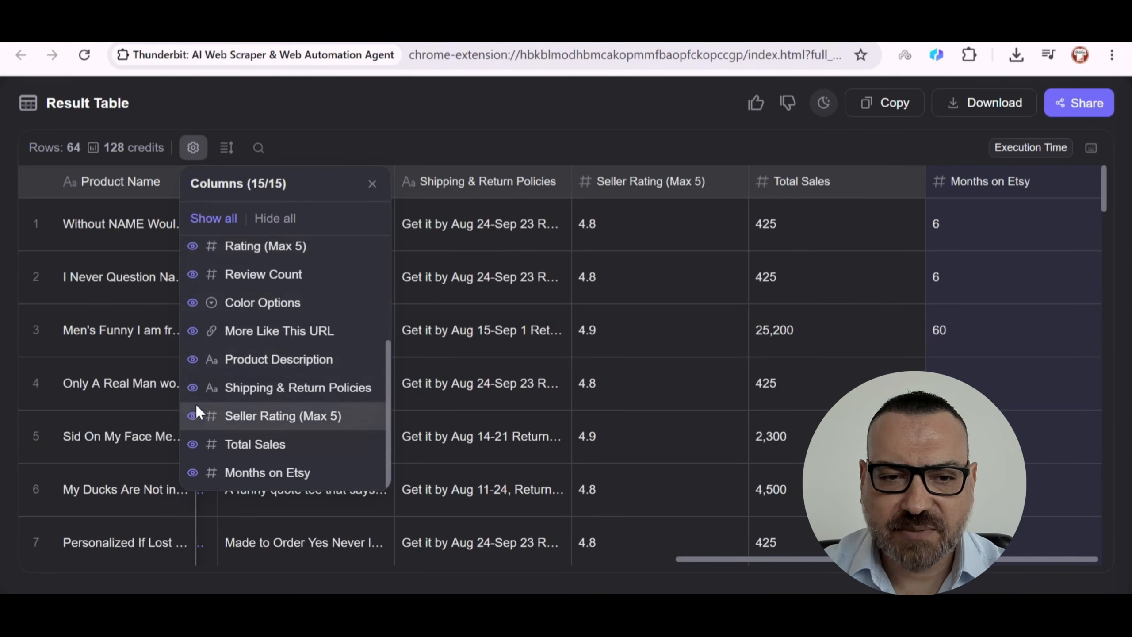
pyautogui.doubleClick(192, 389)
pyautogui.click(193, 388)
pyautogui.click(193, 388)
pyautogui.click(269, 154)
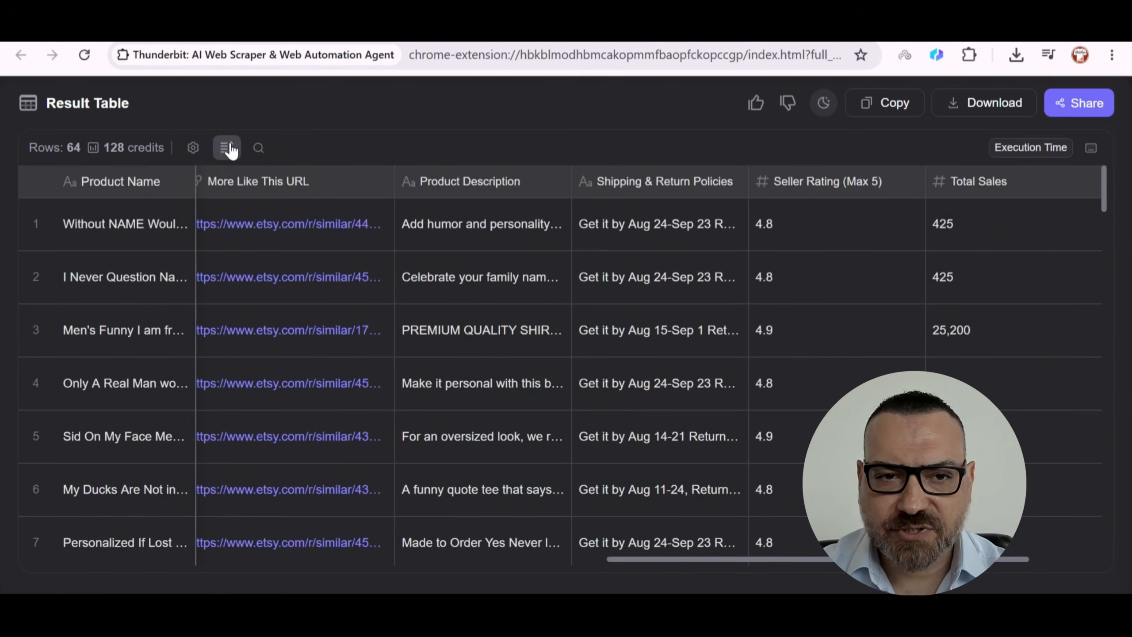
# - Examine the listings' sales and months on Etsy further down the result table, viewing the enlarged product image of row 15
pyautogui.hscroll(4, 1012, 312)
pyautogui.scroll(-10, 1101, 265)
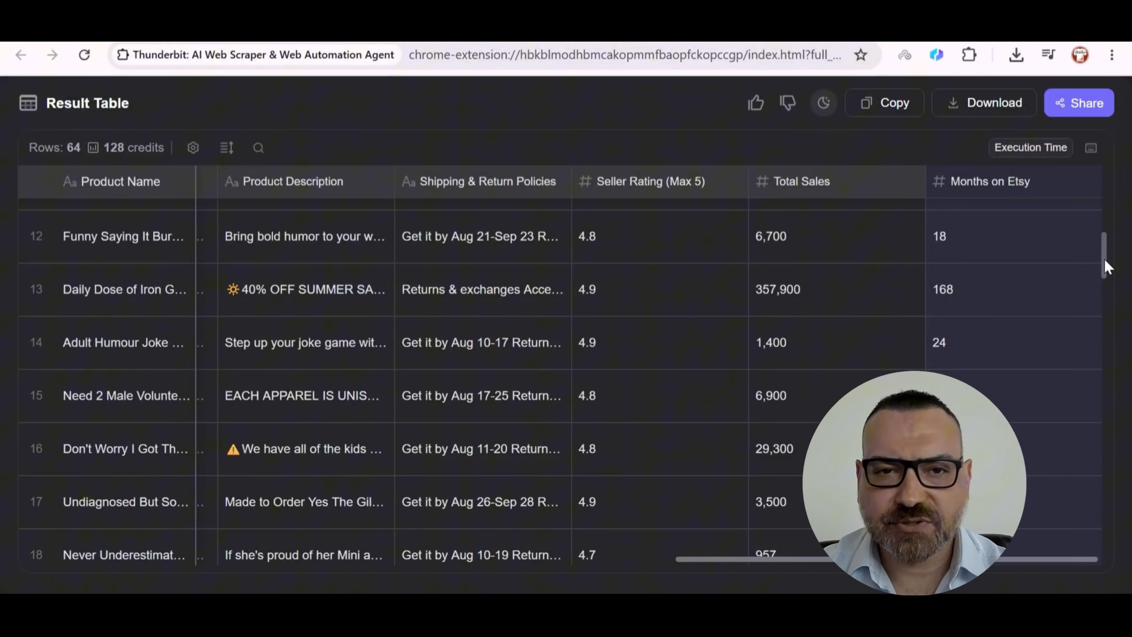
pyautogui.moveTo(1105, 260); pyautogui.dragTo(1105, 274)
pyautogui.moveTo(773, 559); pyautogui.dragTo(125, 558)
pyautogui.click(346, 269)
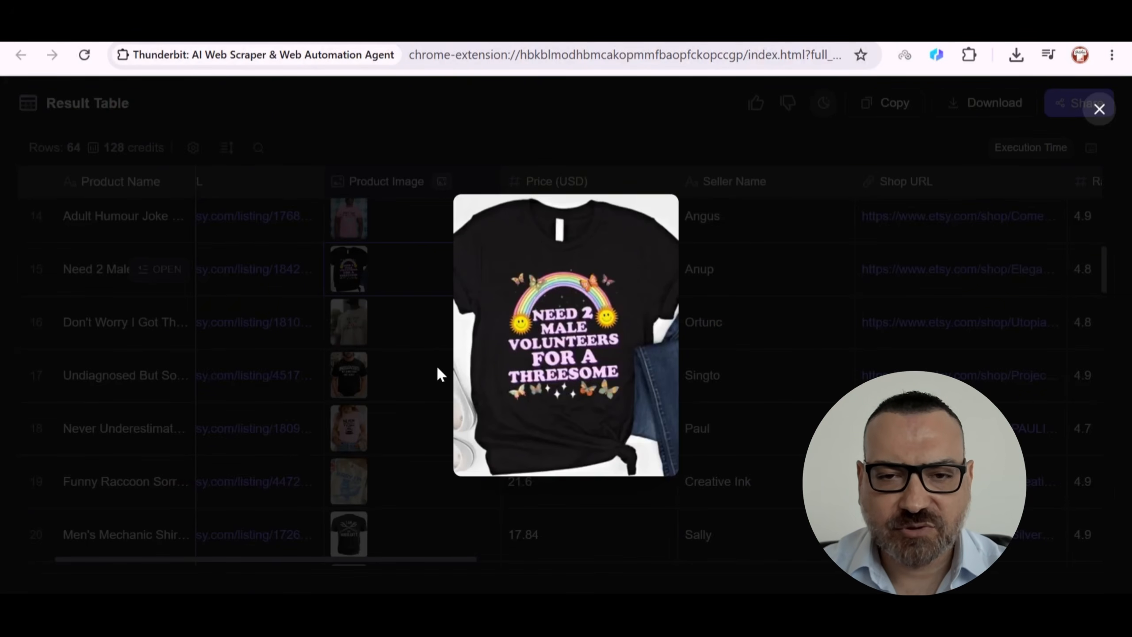
pyautogui.click(409, 405)
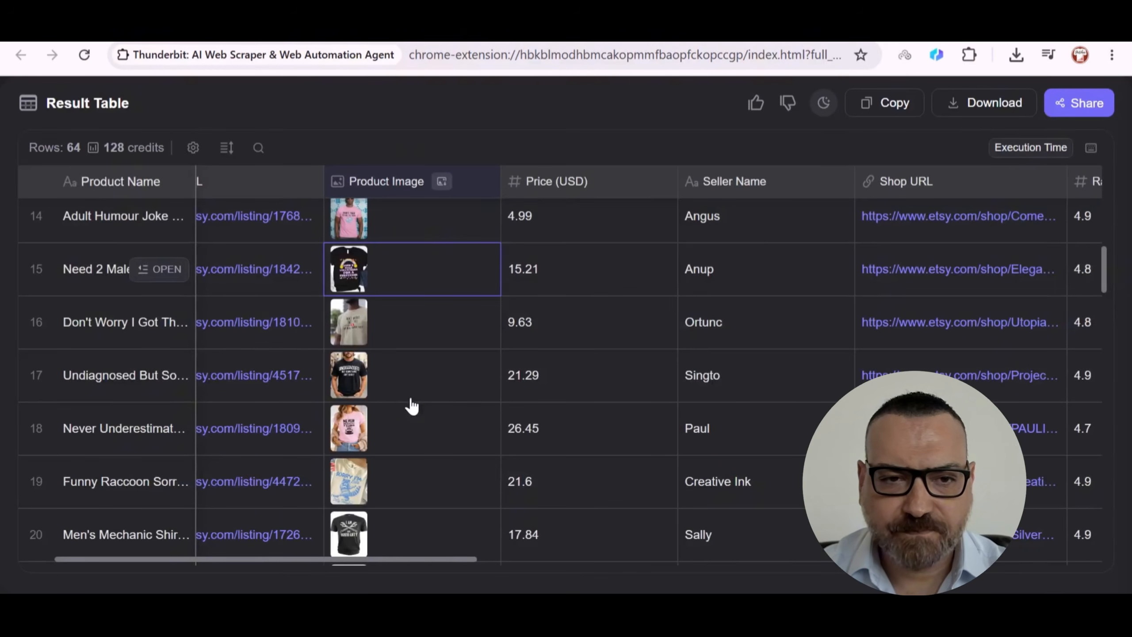
pyautogui.moveTo(440, 556); pyautogui.dragTo(1077, 578)
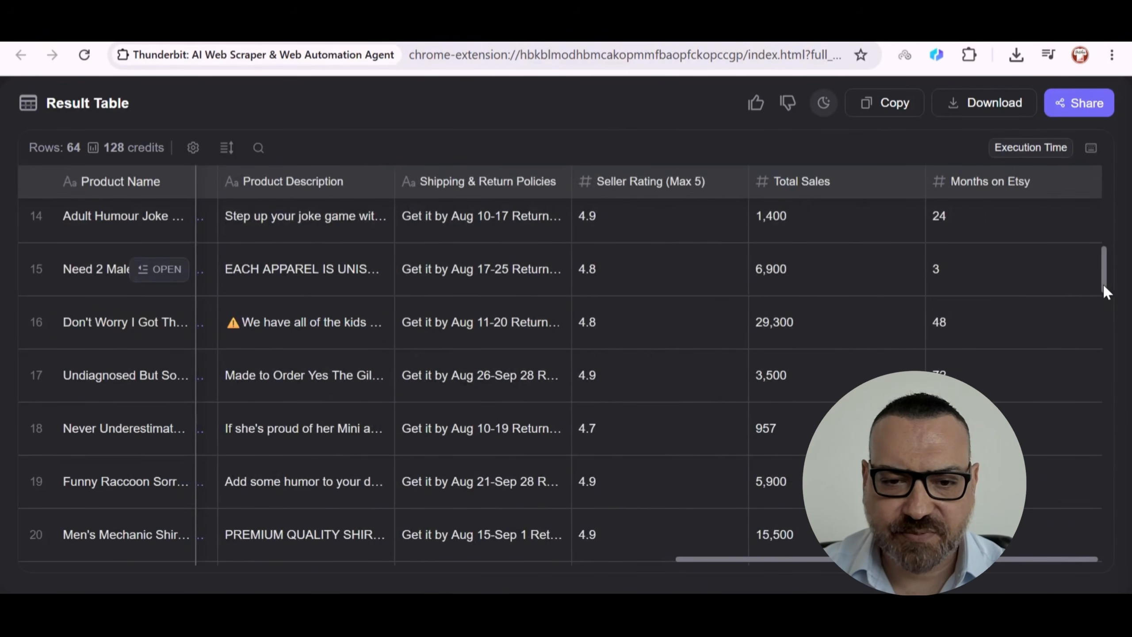
pyautogui.moveTo(1106, 266); pyautogui.dragTo(1117, 322)
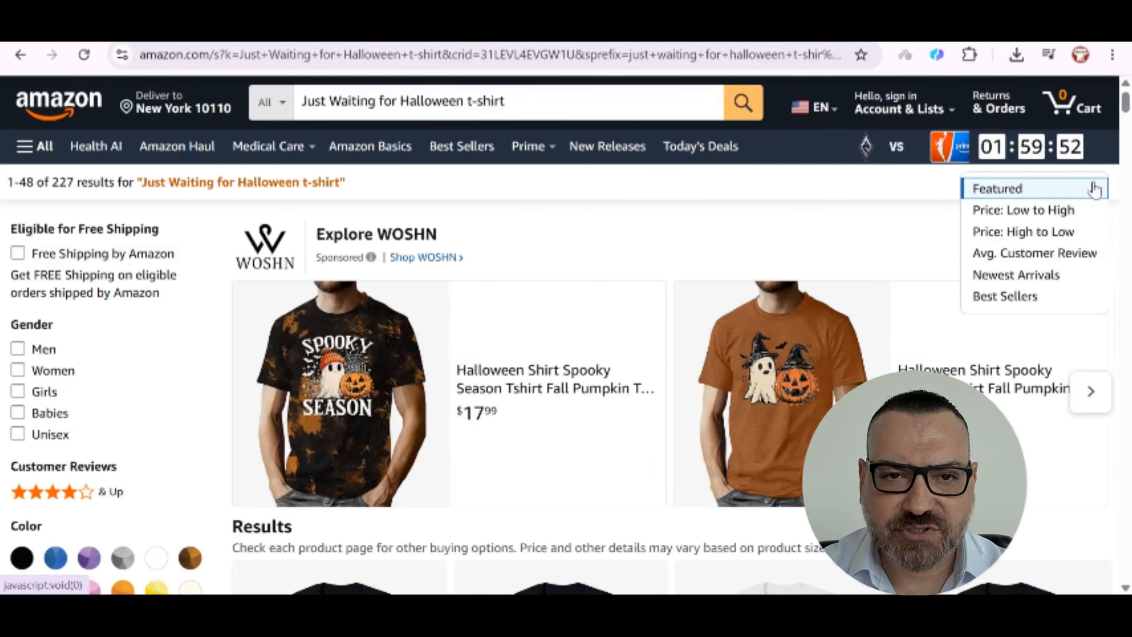
# - View the sort options and browse the Amazon results for "Just Waiting for Halloween t-shirt"
pyautogui.click(1094, 190)
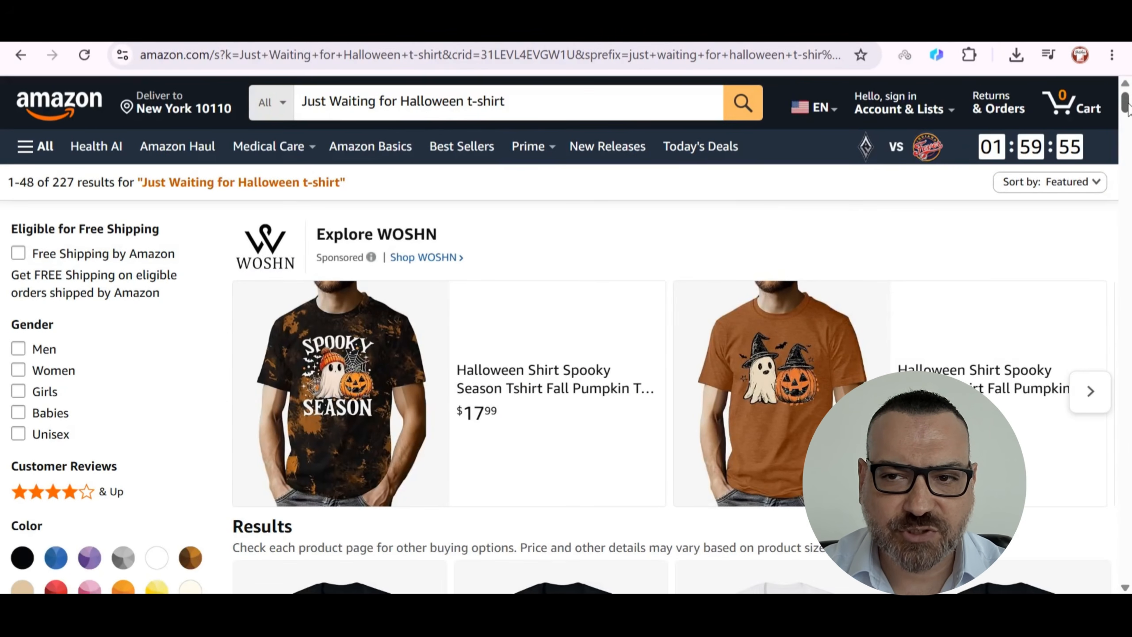
pyautogui.click(1092, 182)
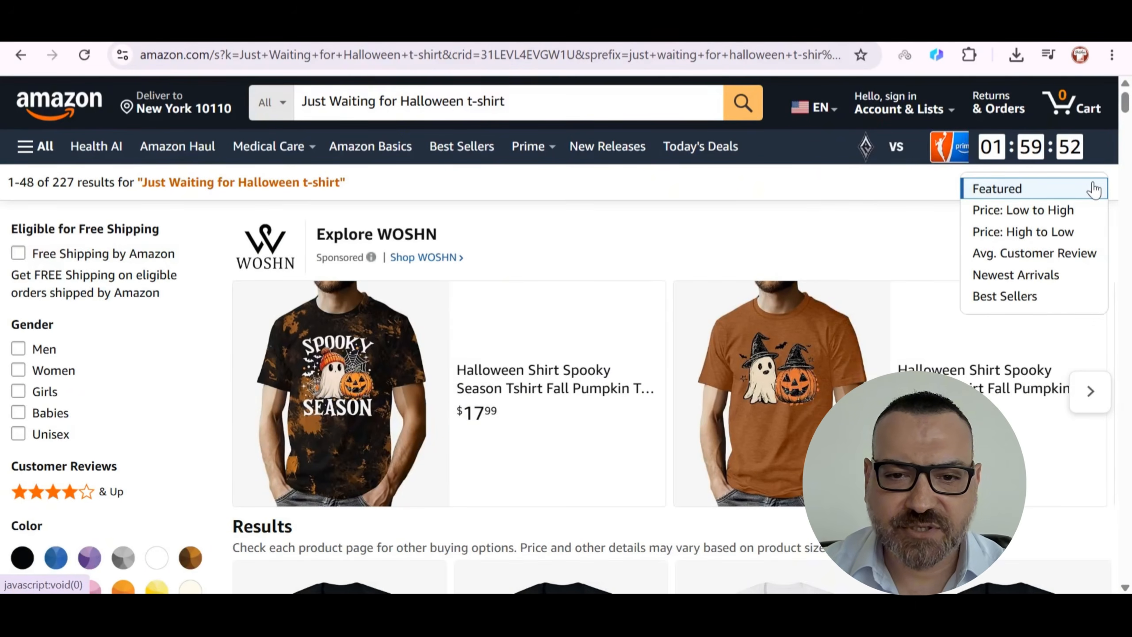
pyautogui.moveTo(1128, 105); pyautogui.dragTo(1128, 142)
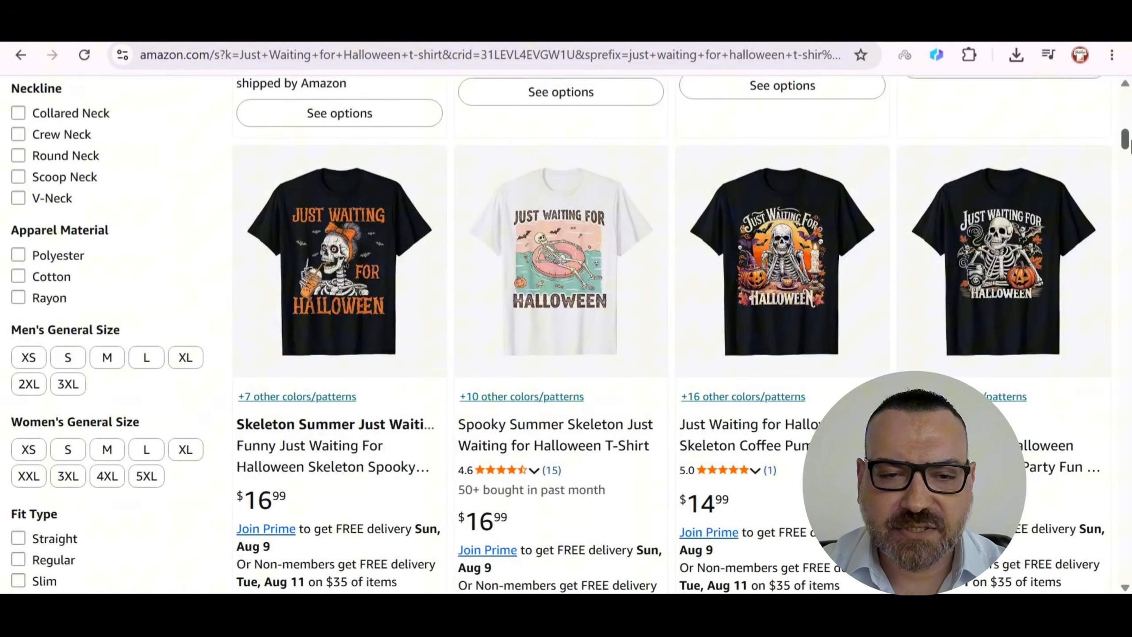
pyautogui.moveTo(1129, 142); pyautogui.dragTo(1130, 186)
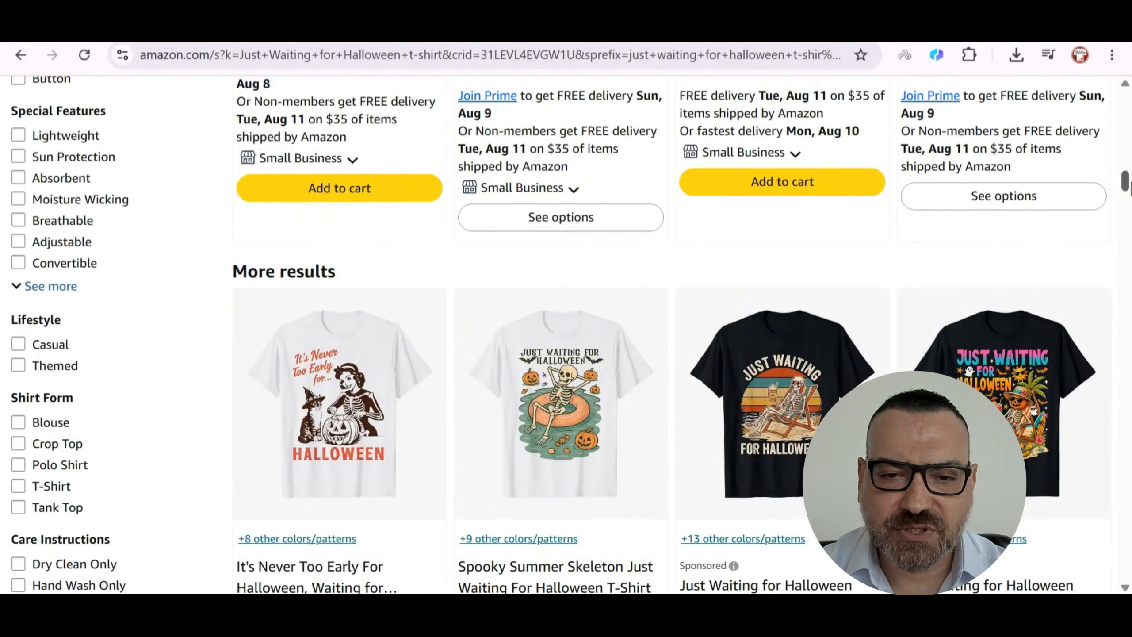
pyautogui.moveTo(1130, 187); pyautogui.dragTo(1130, 375)
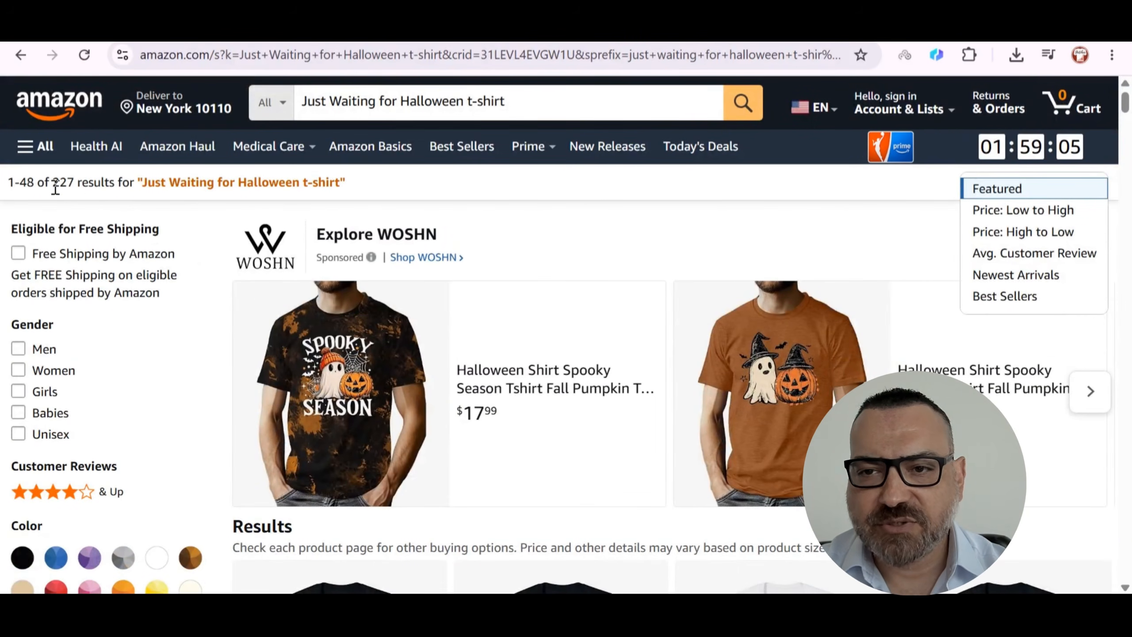
# - Run Thunderbit's 1-Click Extract on the Amazon search results and review the suggested fields in the confirmation
pyautogui.click(936, 56)
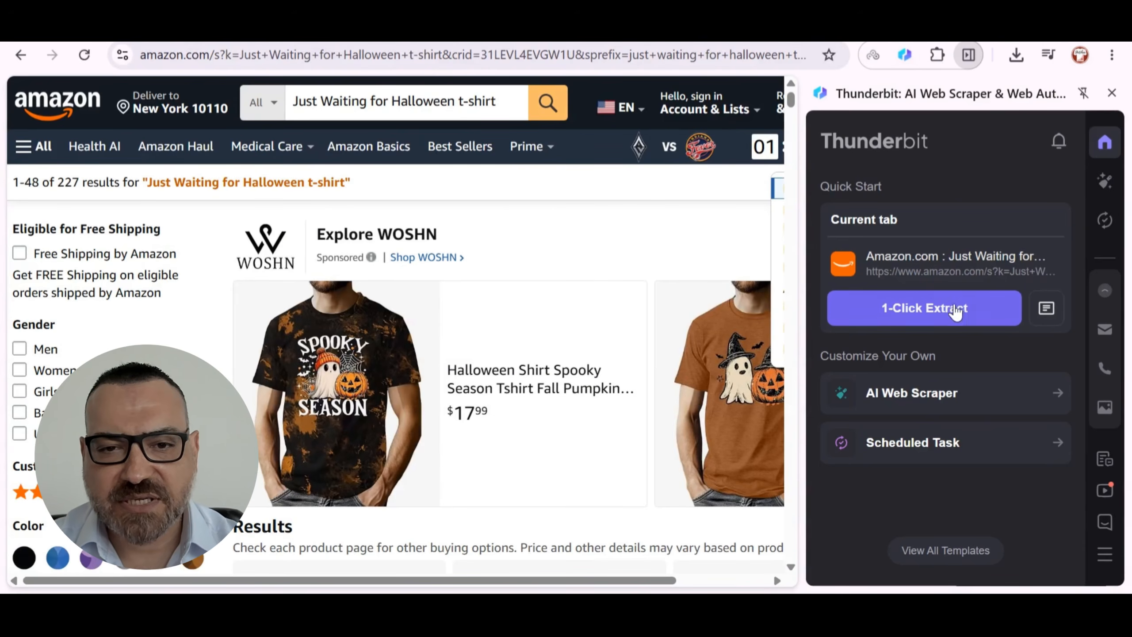
pyautogui.click(928, 316)
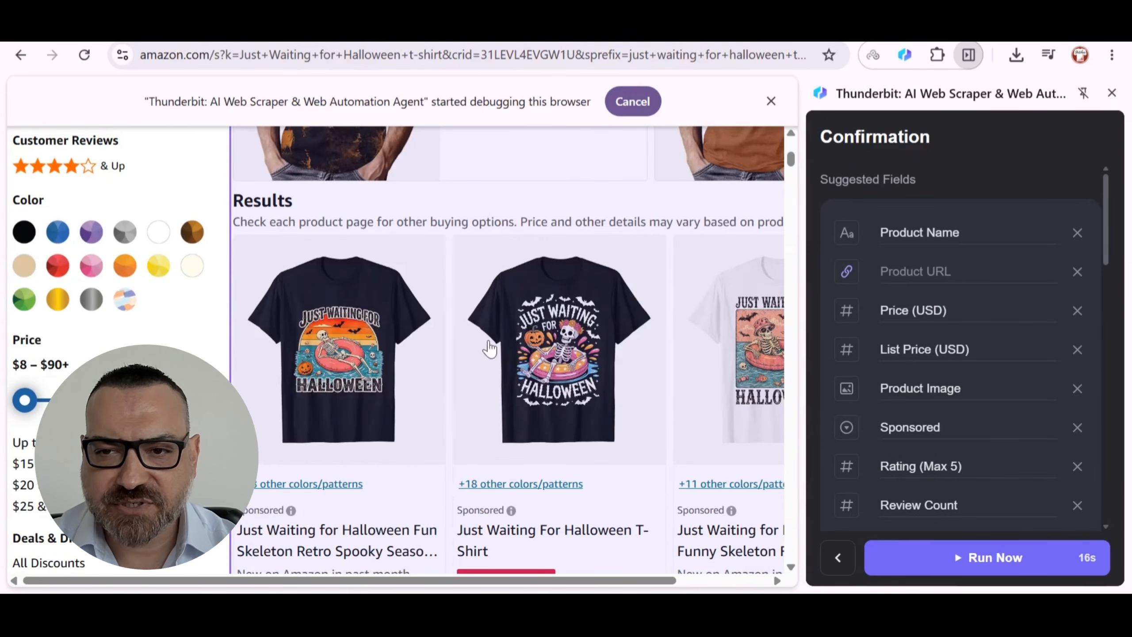
pyautogui.scroll(-2, 1024, 243)
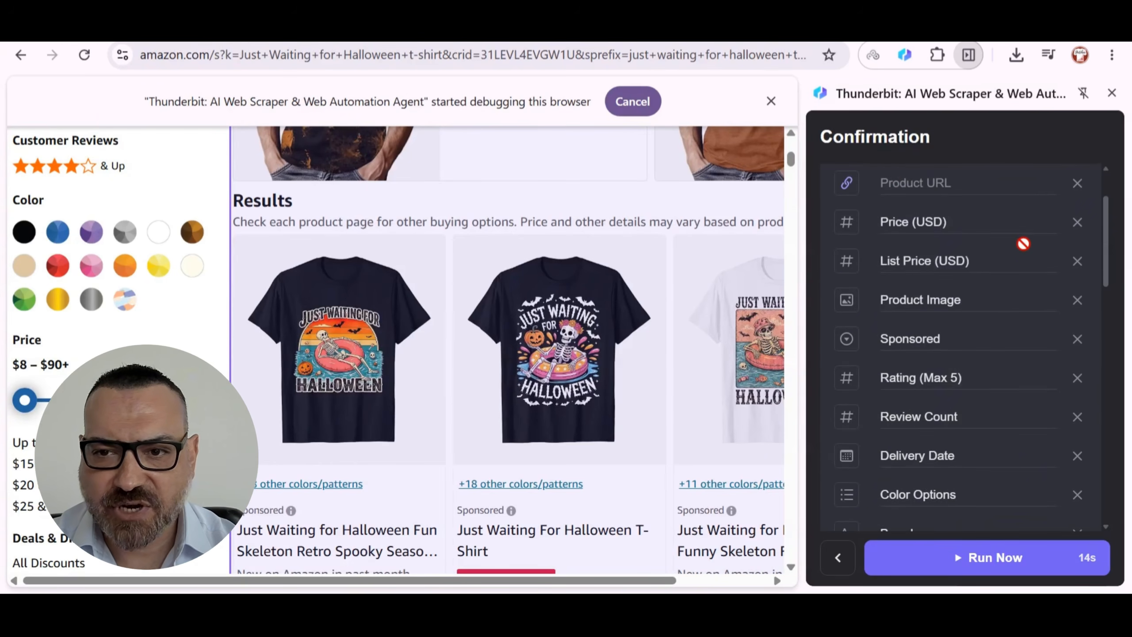
pyautogui.scroll(-2, 1023, 244)
pyautogui.scroll(-2, 1024, 244)
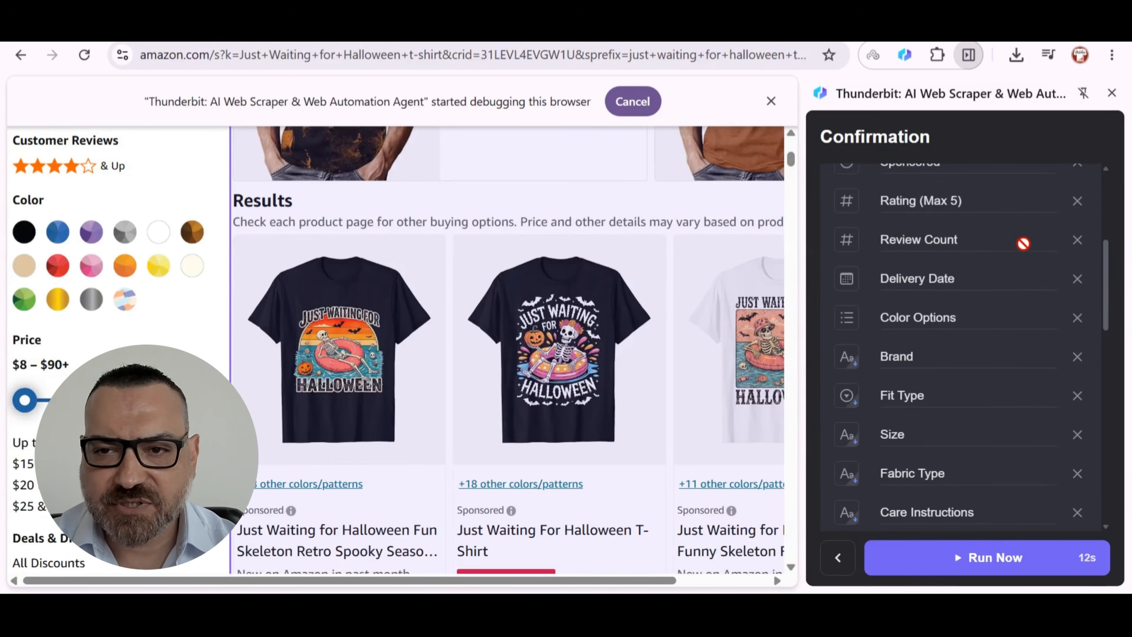
pyautogui.scroll(-2, 1023, 244)
pyautogui.scroll(-2, 1023, 244)
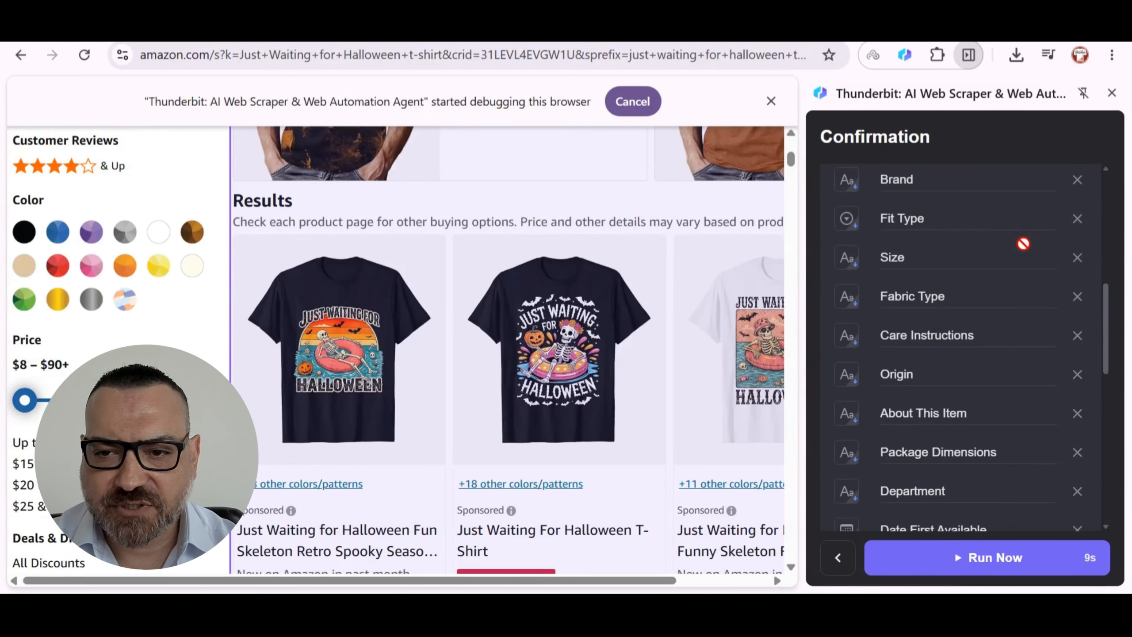
pyautogui.scroll(-8, 1024, 244)
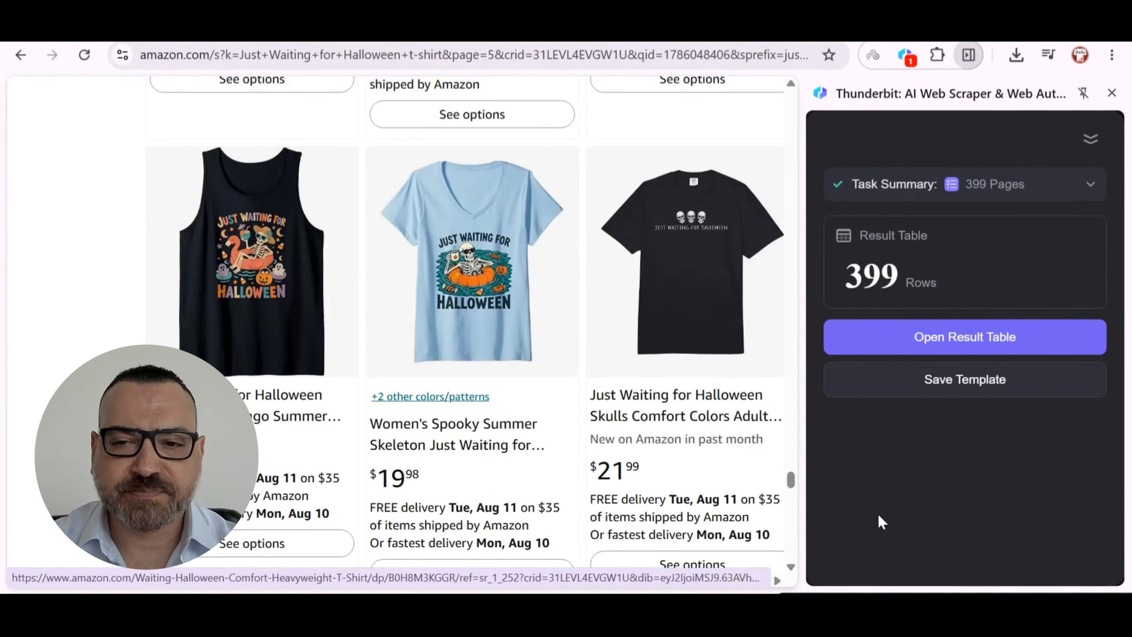
# - Open the result table of the Amazon scrape and examine the prices, list prices, product images and Sponsored status
pyautogui.click(919, 339)
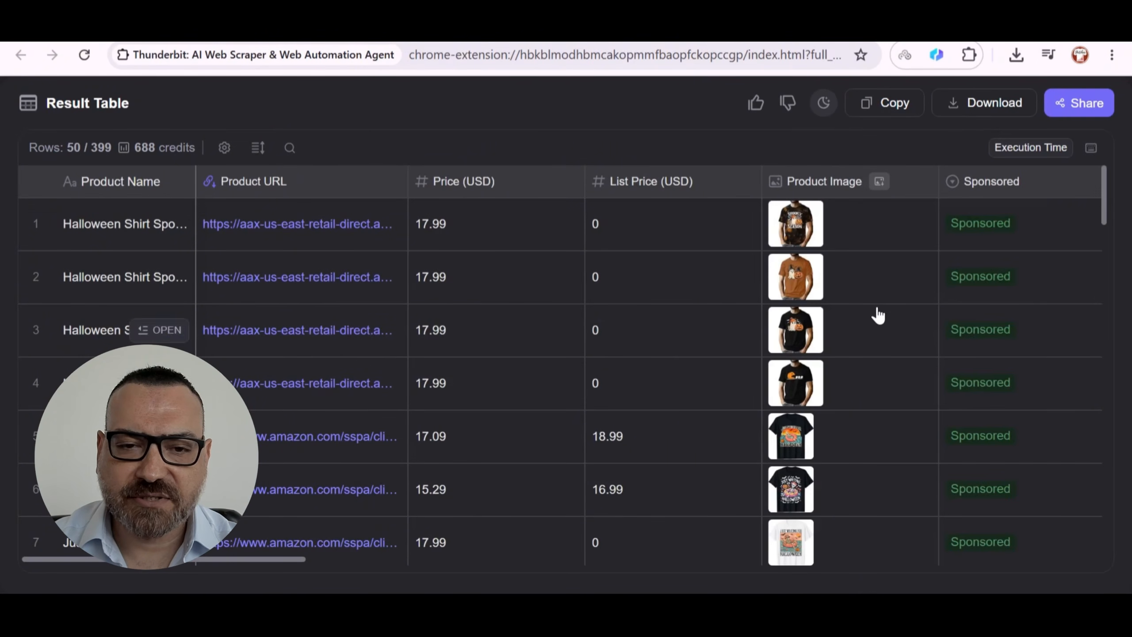
pyautogui.scroll(-5, 867, 320)
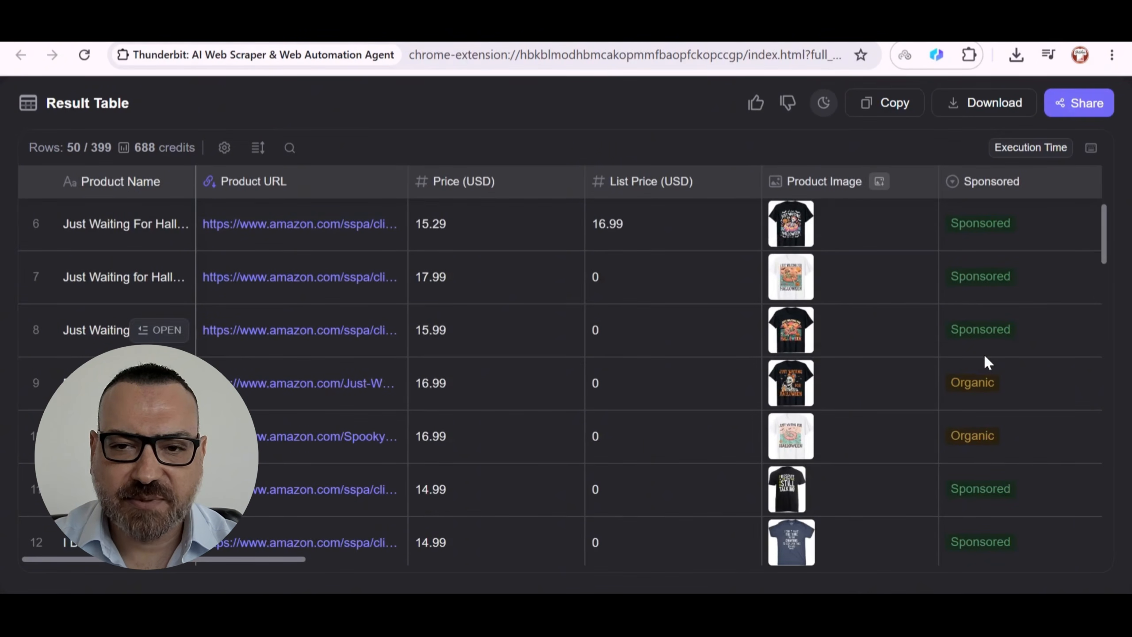
pyautogui.scroll(-8, 983, 357)
pyautogui.scroll(-5, 1009, 355)
pyautogui.click(941, 182)
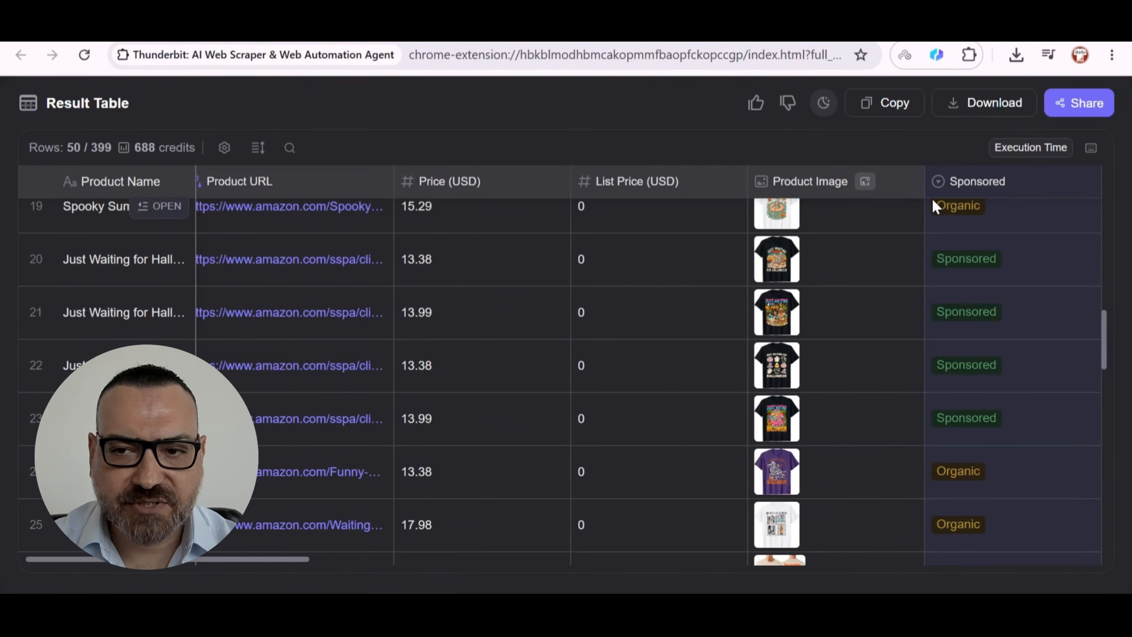
pyautogui.scroll(5, 1088, 284)
pyautogui.scroll(-18, 1086, 283)
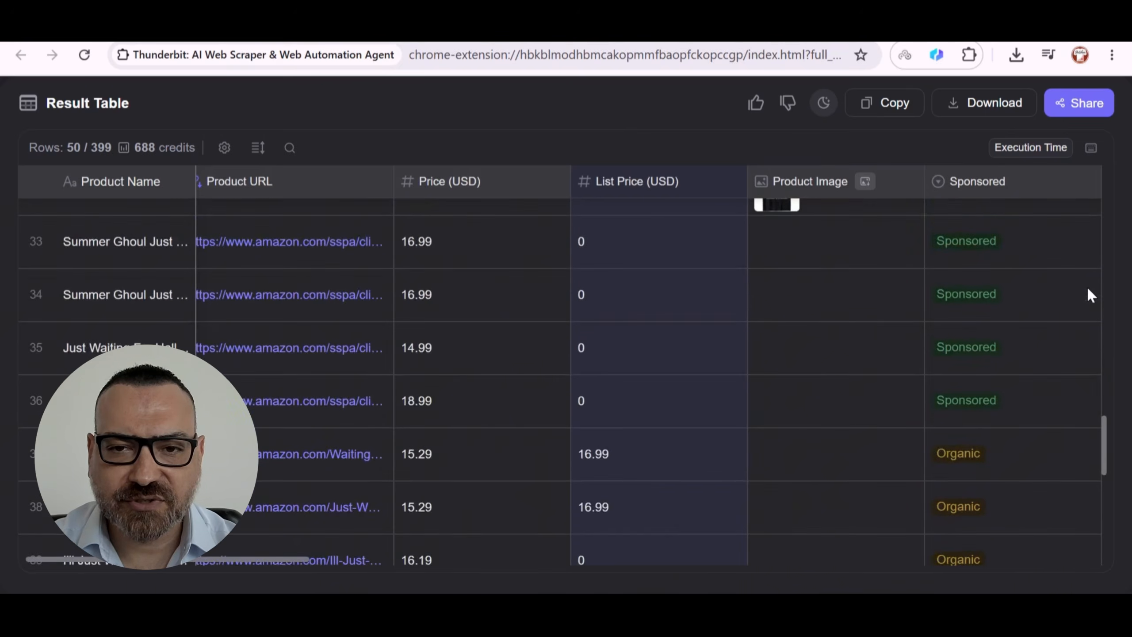
pyautogui.scroll(-10, 1089, 291)
pyautogui.scroll(-15, 1082, 303)
pyautogui.scroll(-4, 1081, 307)
pyautogui.scroll(-7, 1080, 303)
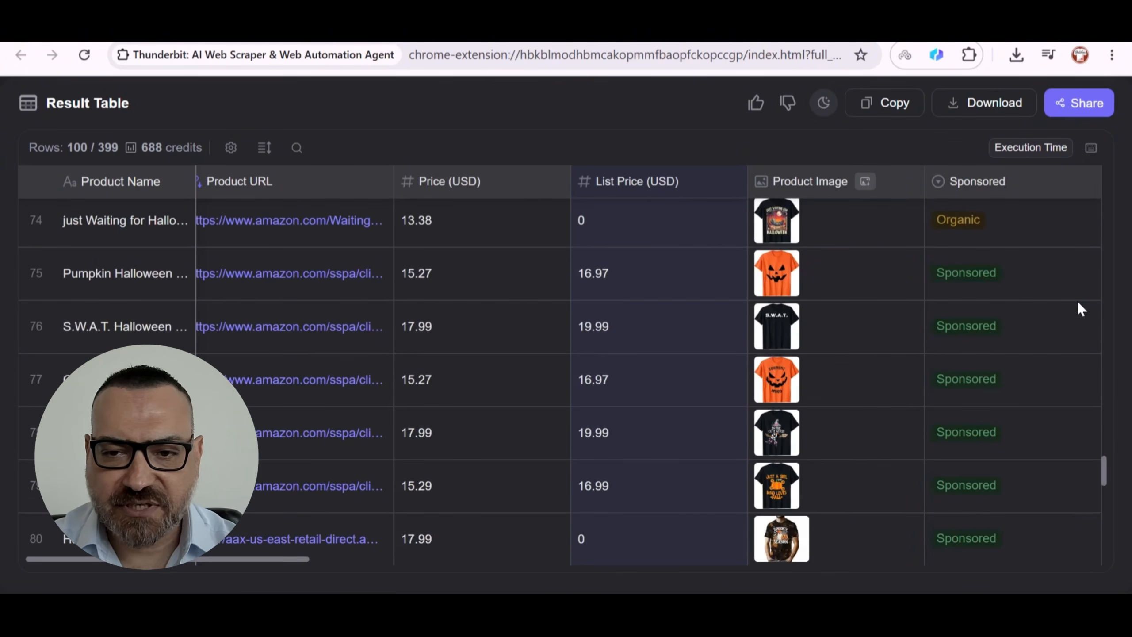
pyautogui.scroll(-2, 1077, 308)
pyautogui.scroll(-20, 1078, 308)
# - Examine the last columns of the Amazon table, including Date First Available, Manufacturer, ASIN and Best Sellers Rank
pyautogui.moveTo(263, 559); pyautogui.dragTo(1052, 560)
pyautogui.scroll(3, 1070, 382)
pyautogui.scroll(5, 1072, 383)
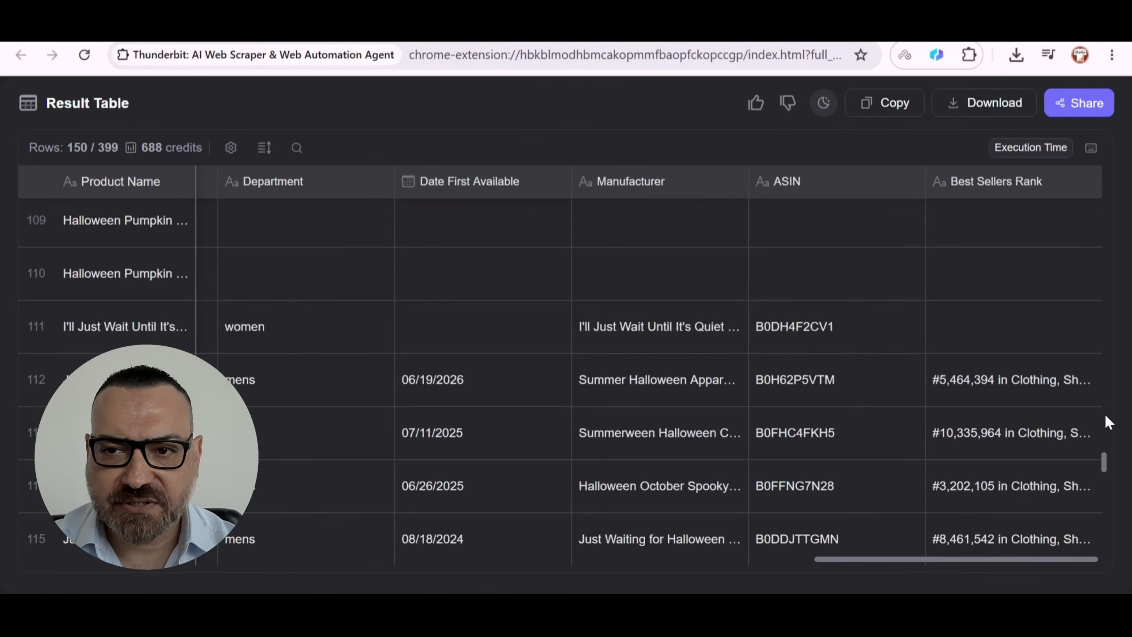
pyautogui.scroll(-5, 1105, 419)
pyautogui.scroll(-9, 1106, 478)
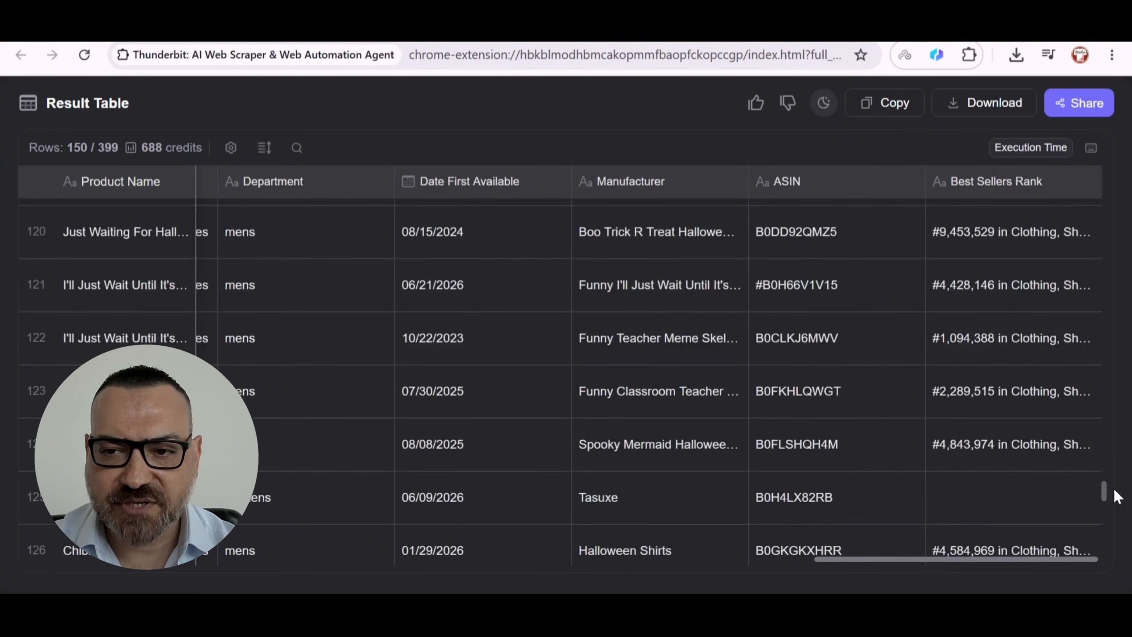
pyautogui.scroll(-1, 1121, 507)
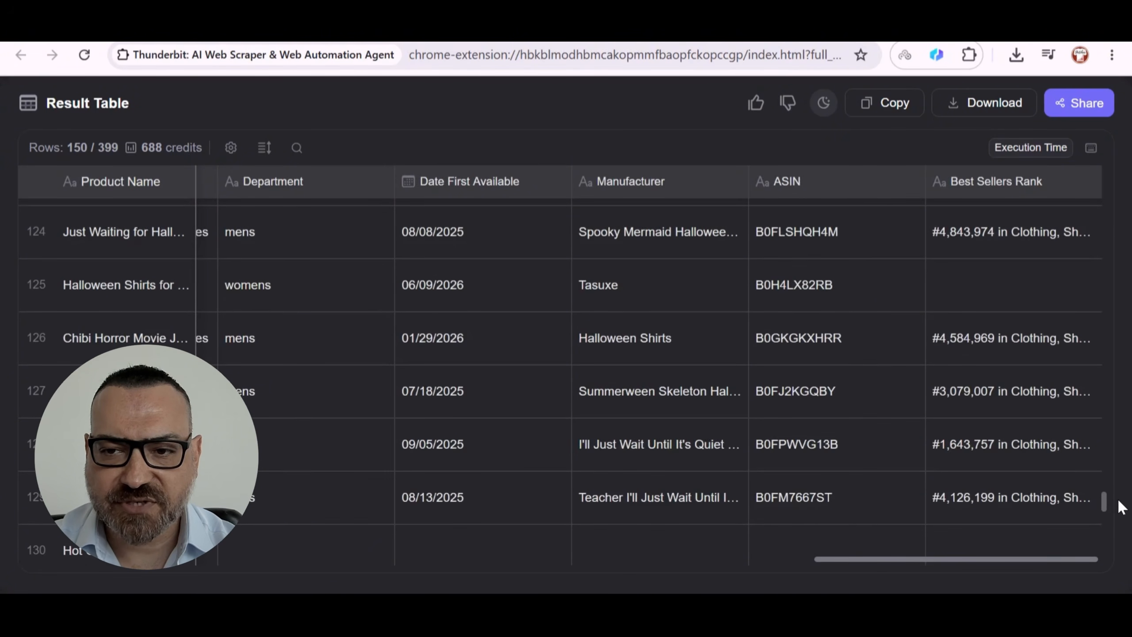
pyautogui.scroll(-20, 1122, 507)
pyautogui.moveTo(1124, 554); pyautogui.dragTo(1124, 468)
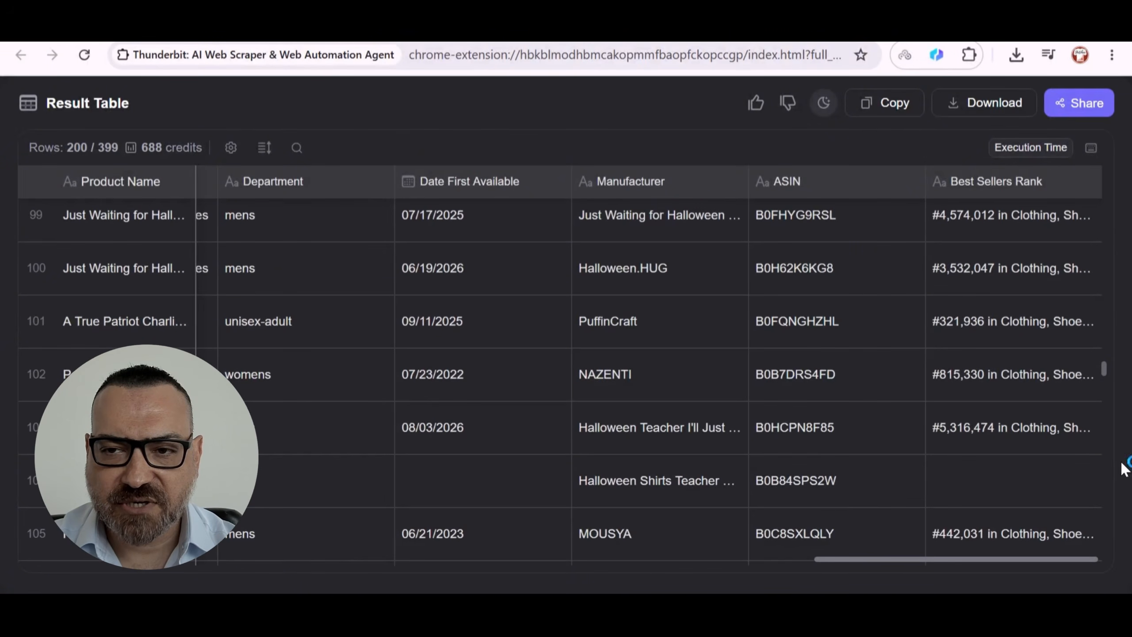
pyautogui.scroll(8, 1122, 455)
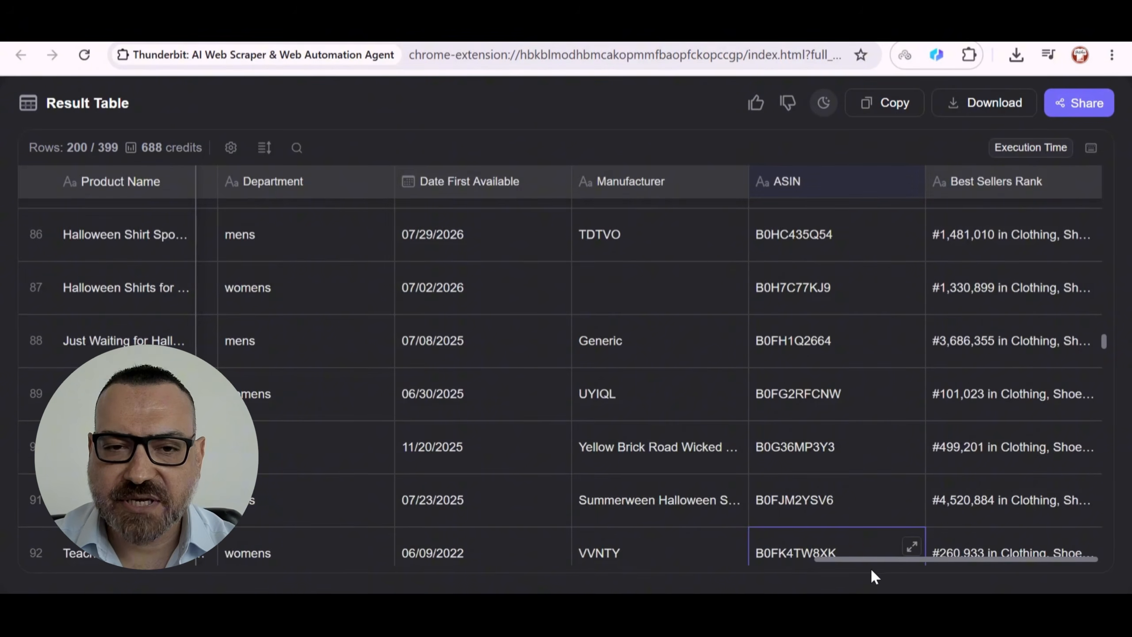
# - View the enlarged product image of row 90, close it and examine the Best Sellers Rank of the first rows
pyautogui.moveTo(864, 552); pyautogui.dragTo(122, 551)
pyautogui.click(512, 461)
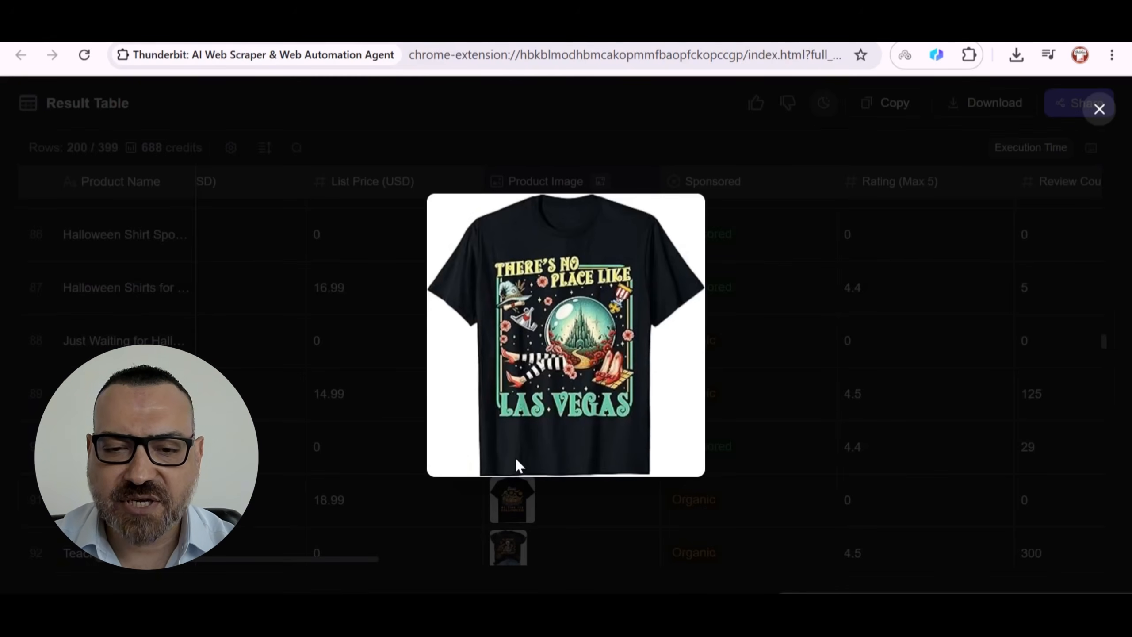
pyautogui.click(708, 487)
pyautogui.hscroll(10, 735, 535)
pyautogui.scroll(2, 1084, 494)
pyautogui.scroll(20, 1086, 497)
pyautogui.scroll(20, 1087, 496)
pyautogui.scroll(10, 1086, 491)
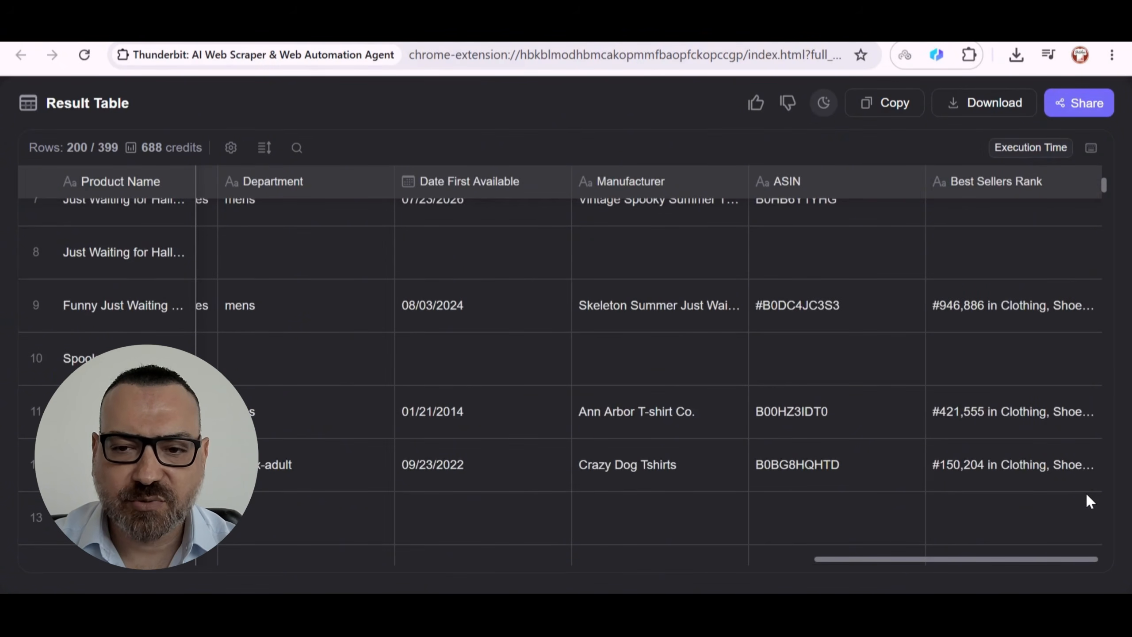
# - Read the Amazon page of the "Just Waiting for Halloween Funny Skeleton Beach Graphic T-Shirt" and view Thunderbit's pricing plans
pyautogui.moveTo(875, 557); pyautogui.dragTo(187, 558)
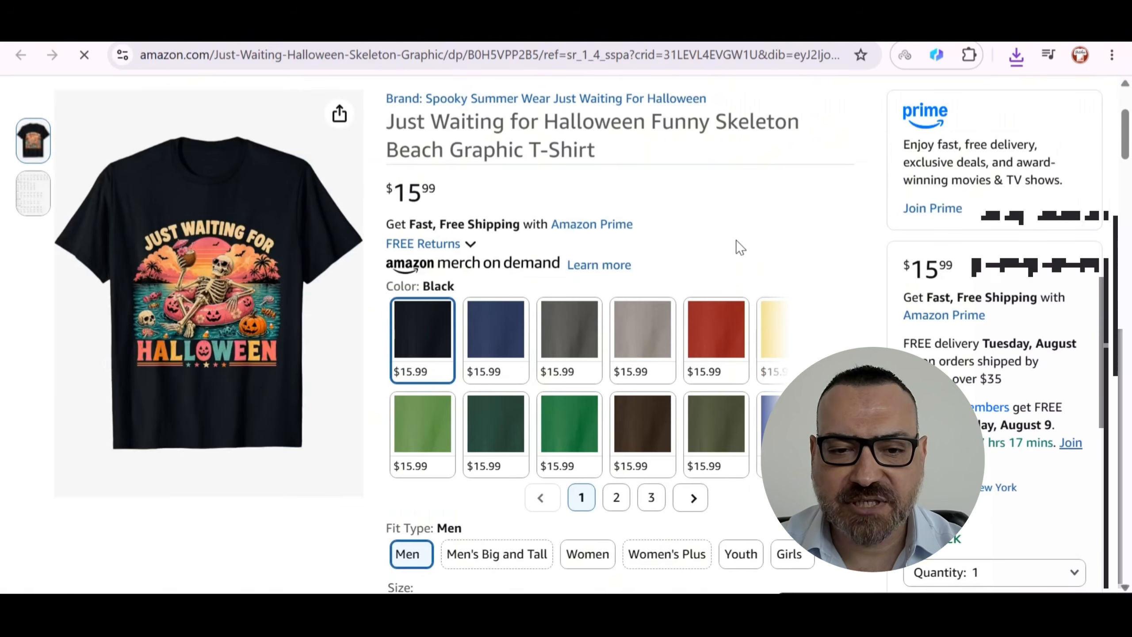
pyautogui.scroll(-5, 736, 240)
pyautogui.scroll(-12, 736, 242)
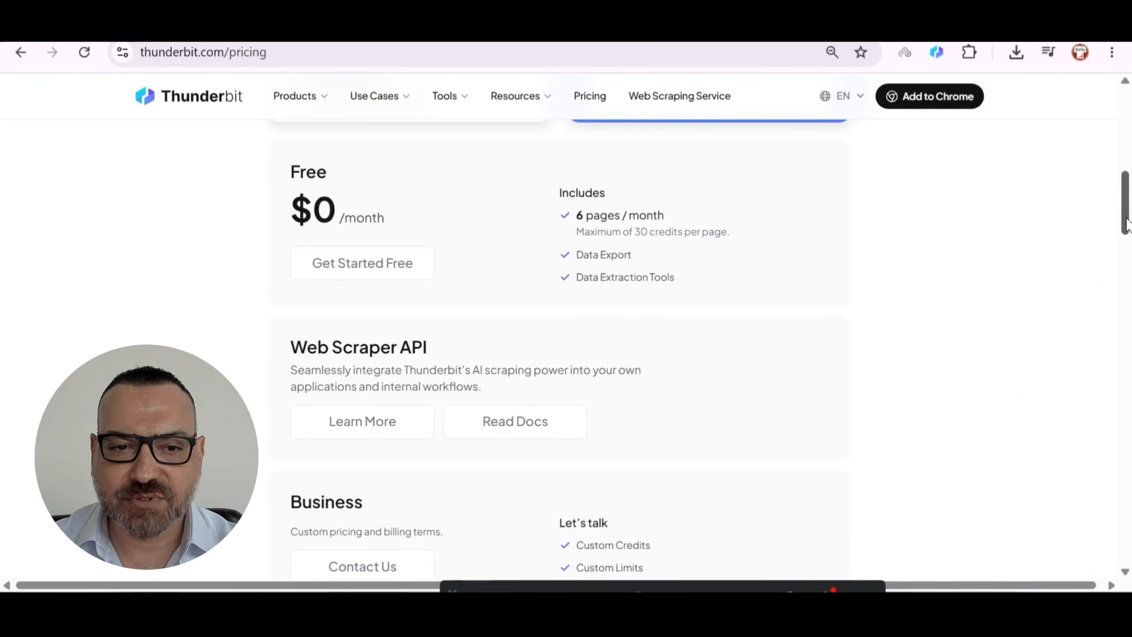
pyautogui.moveTo(1127, 225); pyautogui.dragTo(1127, 169)
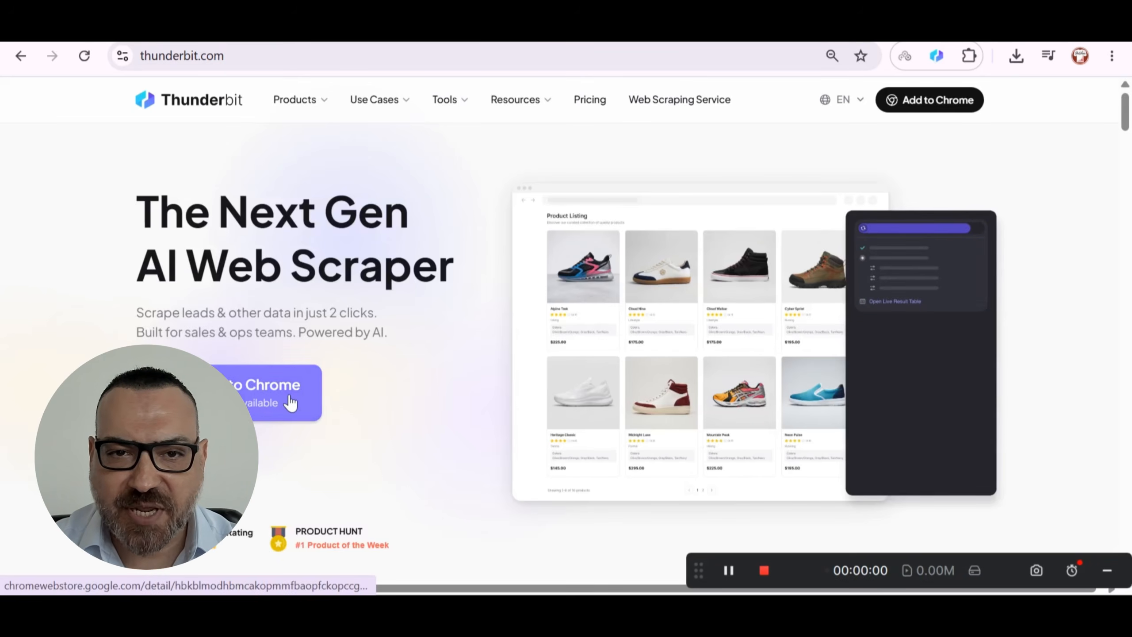
pyautogui.moveTo(698, 570); pyautogui.dragTo(682, 586)
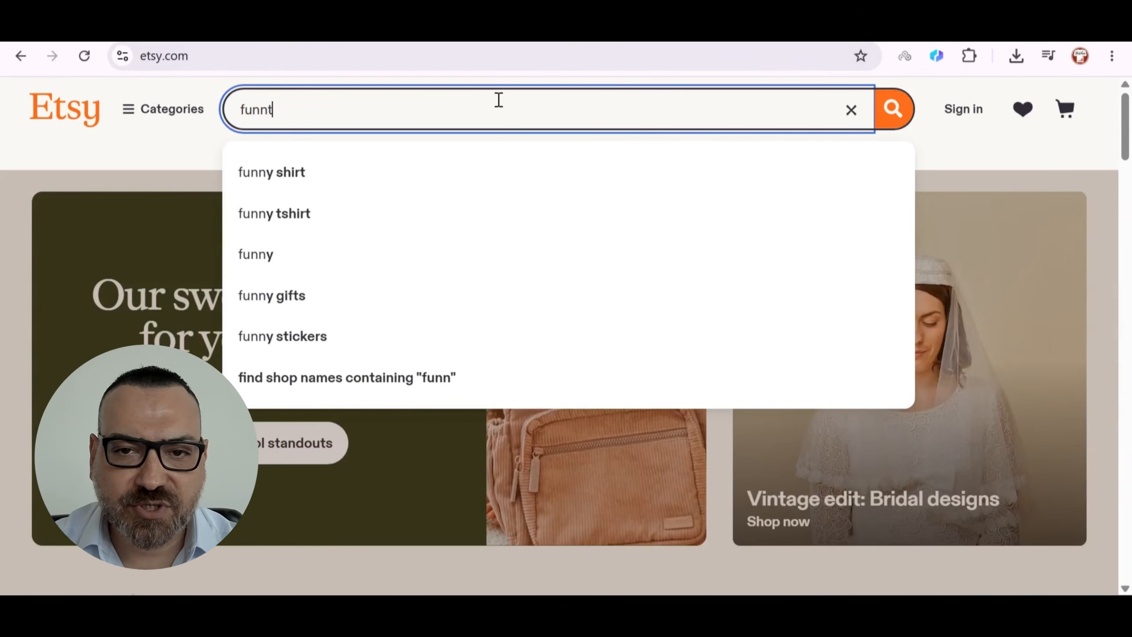
# - Search Etsy for "funny t-shirt"
pyautogui.write('t')
pyautogui.press('BackSpace')
pyautogui.write('y t-shirt')
pyautogui.press('Return')
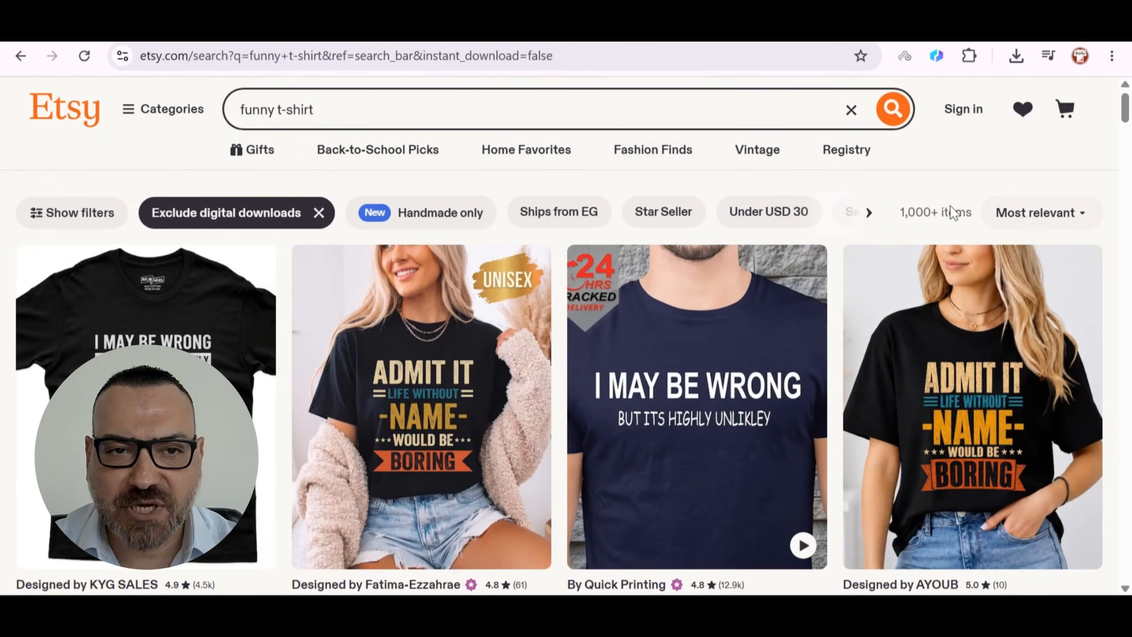
# - Look through the funny t-shirt results and filter them to Star Seller listings
pyautogui.scroll(-10, 720, 283)
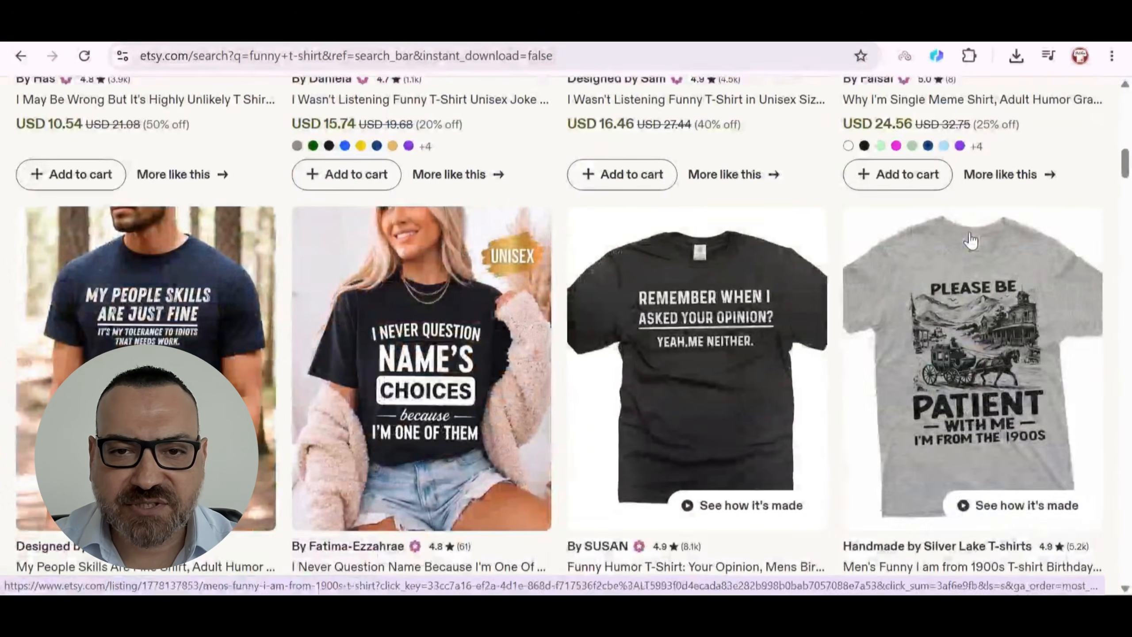
pyautogui.scroll(-2, 1096, 195)
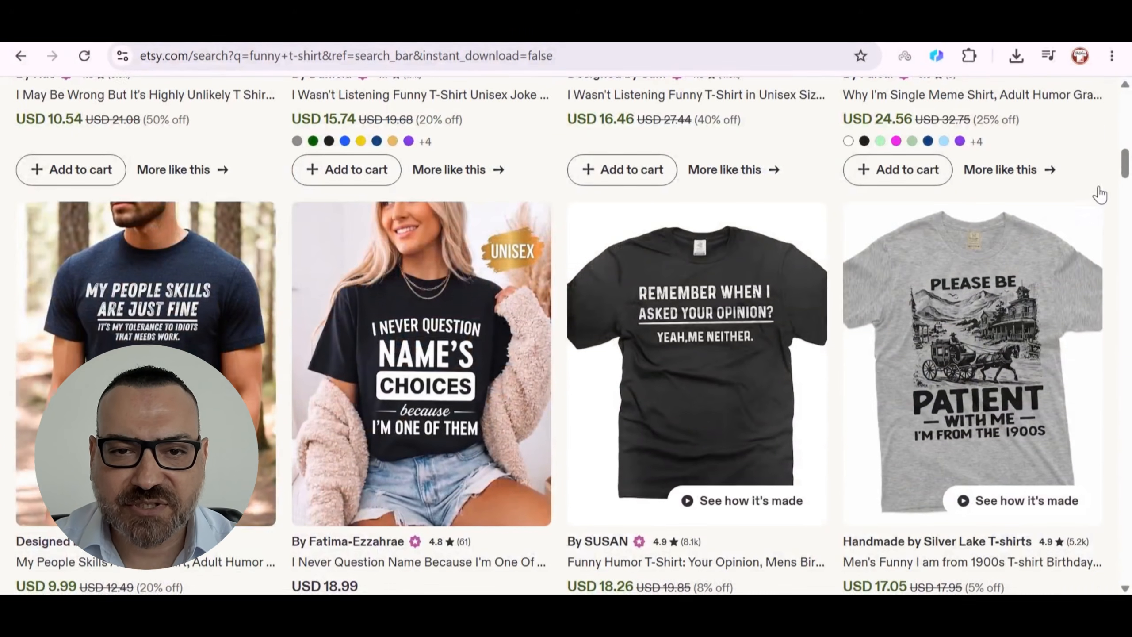
pyautogui.scroll(-10, 1100, 195)
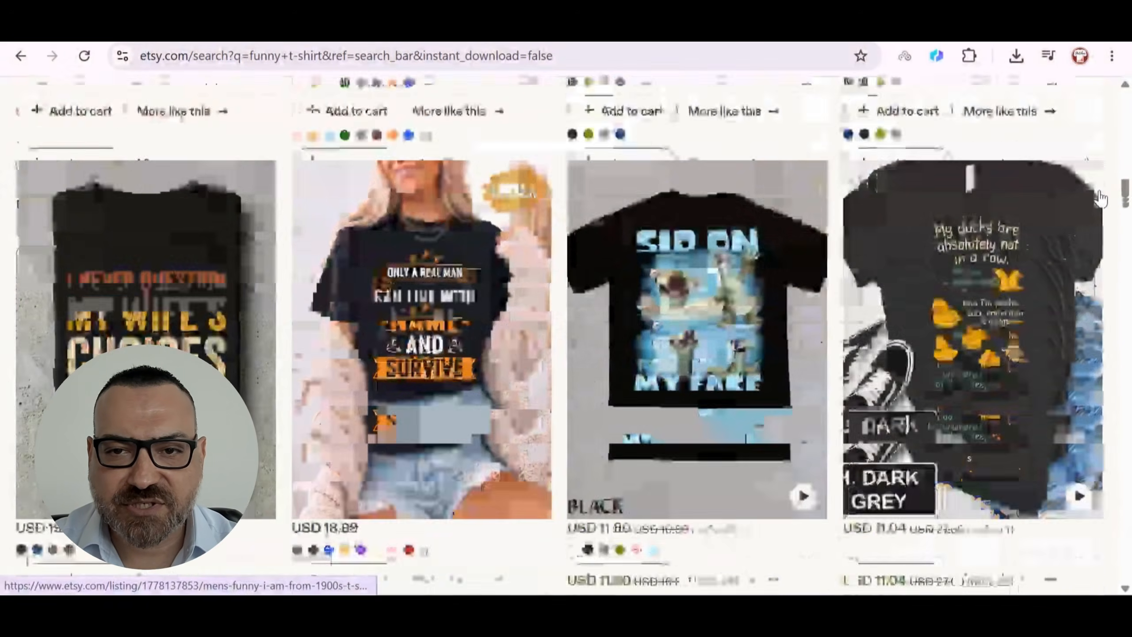
pyautogui.scroll(20, 1117, 240)
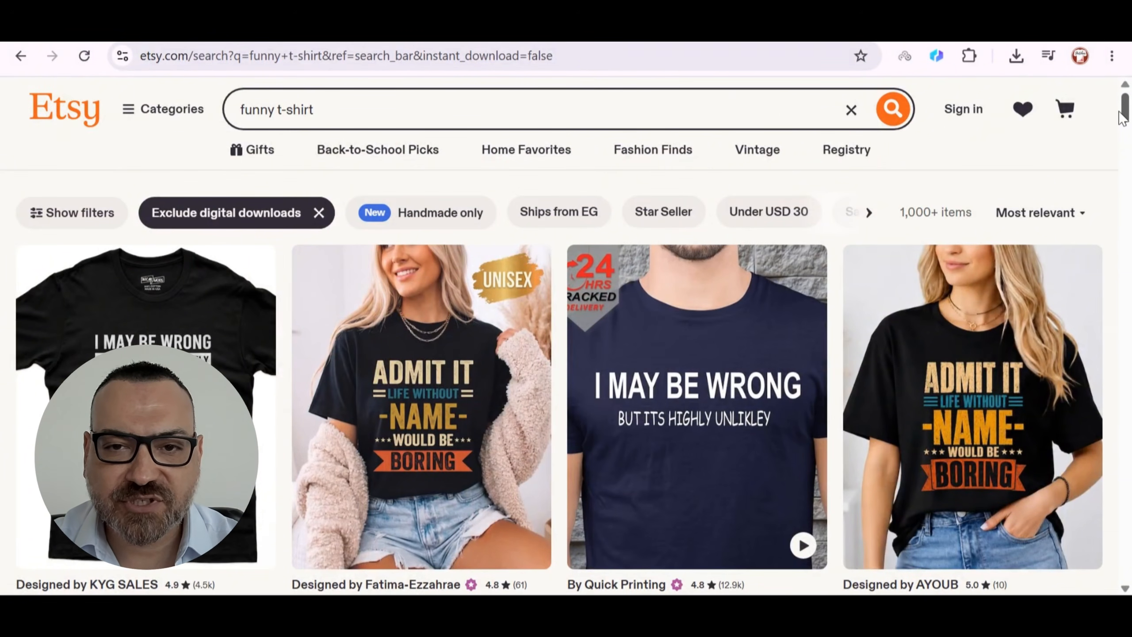
pyautogui.moveTo(1125, 107)
pyautogui.mouseDown()
pyautogui.moveTo(1129, 549)
pyautogui.moveTo(1126, 105)
pyautogui.mouseUp()
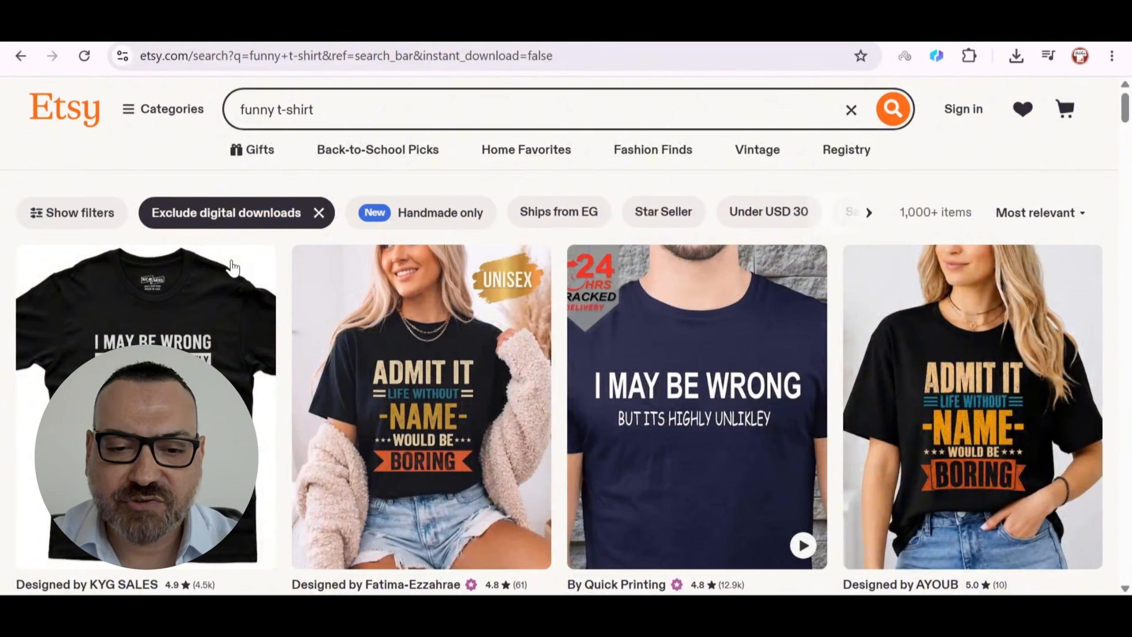
pyautogui.click(105, 220)
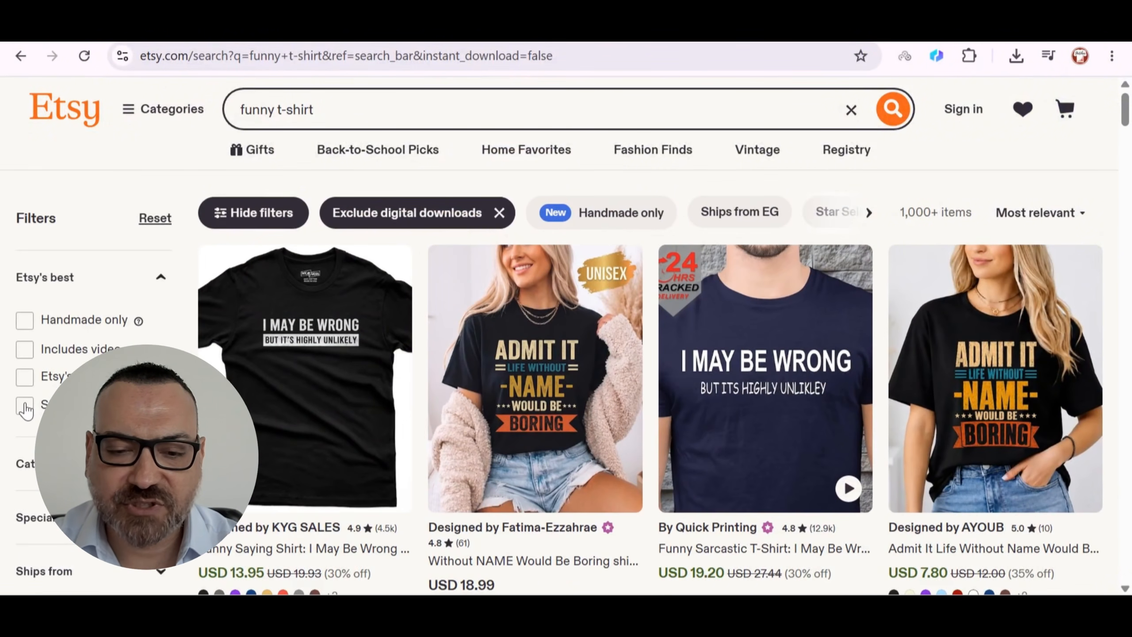
pyautogui.click(24, 405)
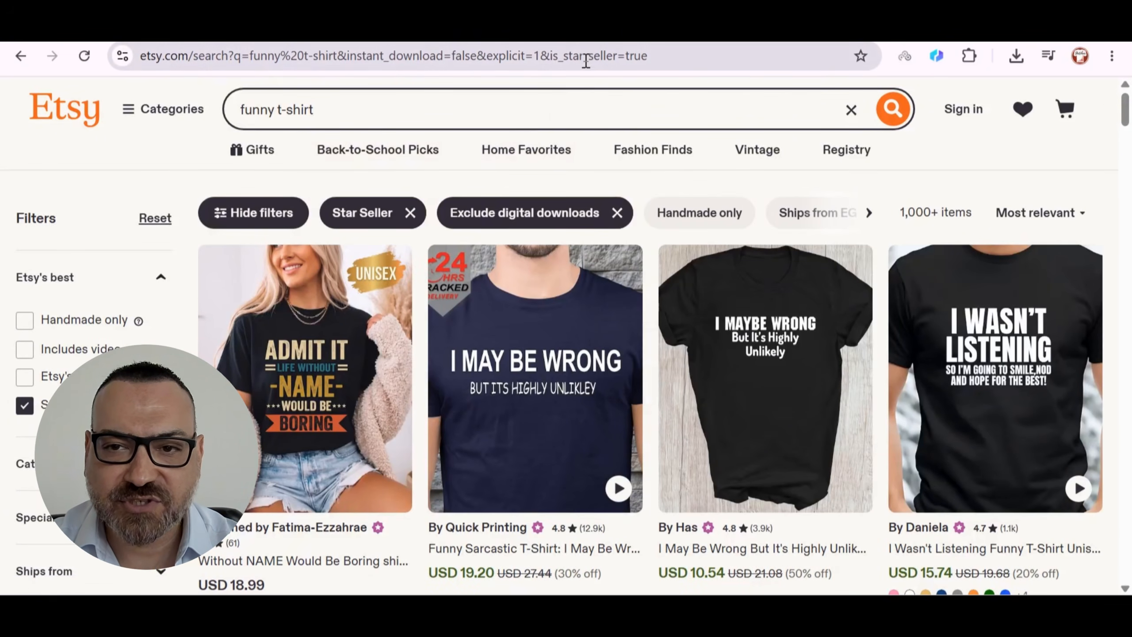
# - Change is_star_seller to is_best_seller in the address of the Etsy search results and load the edited address
pyautogui.moveTo(1128, 107); pyautogui.dragTo(1130, 439)
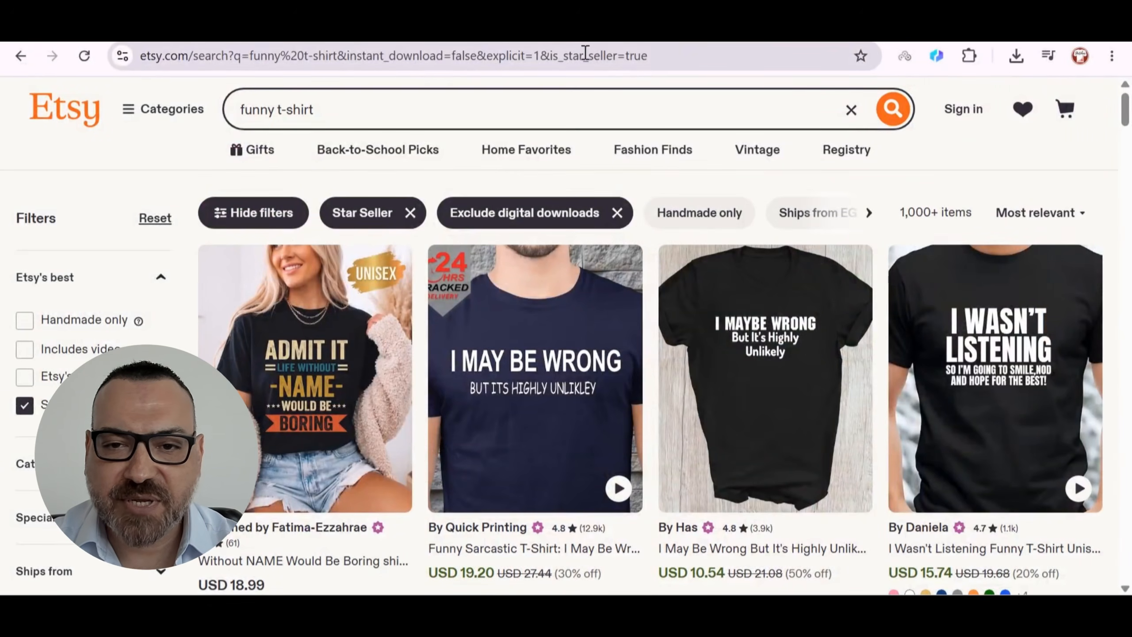
pyautogui.click(585, 54)
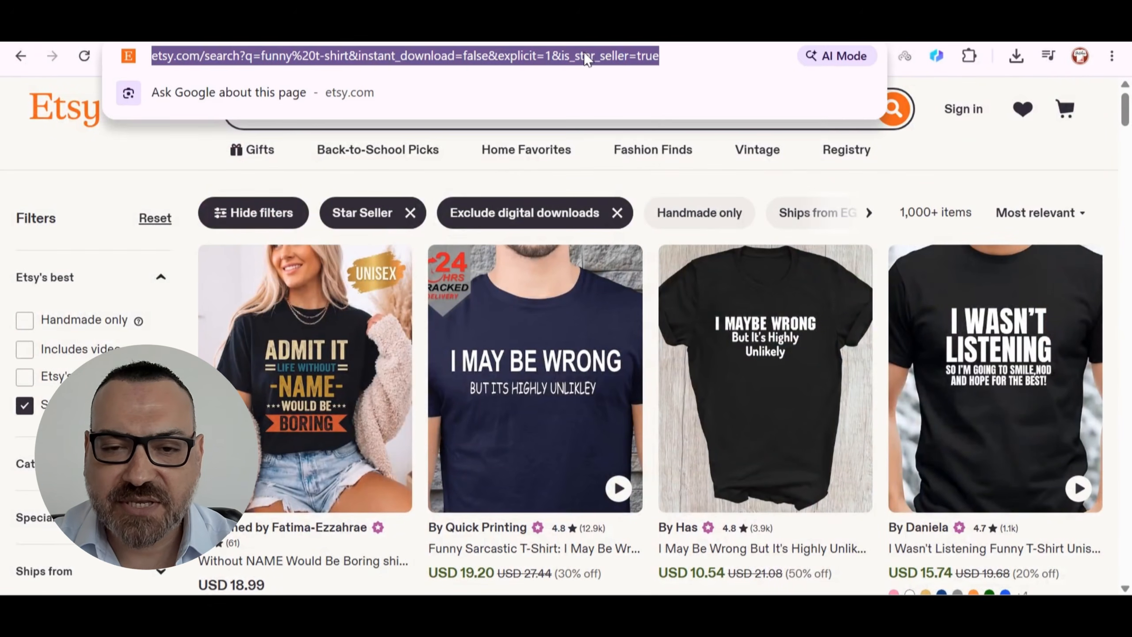
pyautogui.rightClick(587, 59)
pyautogui.click(586, 58)
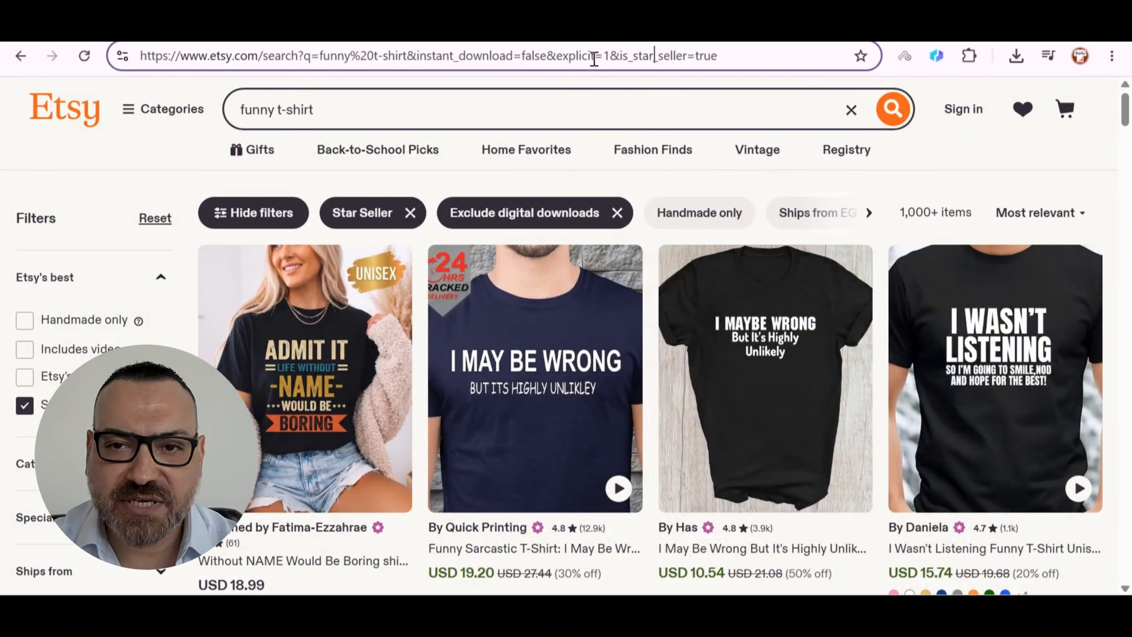
pyautogui.press('BackSpace')
pyautogui.press('BackSpace')
pyautogui.press('BackSpace')
pyautogui.press('BackSpace')
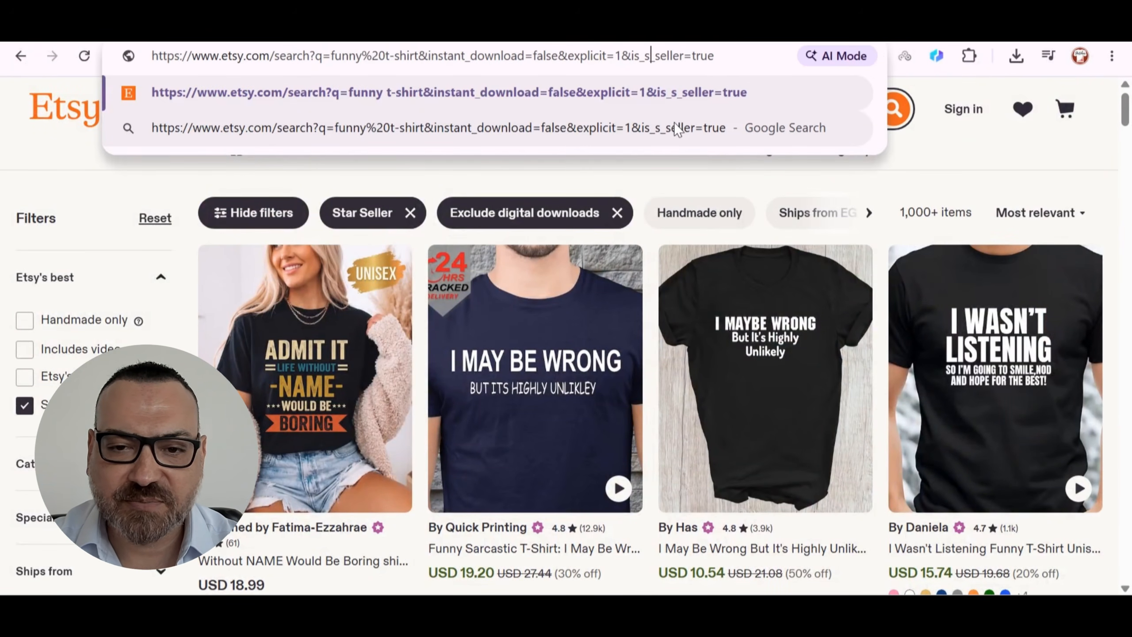
pyautogui.write('best')
pyautogui.press('Return')
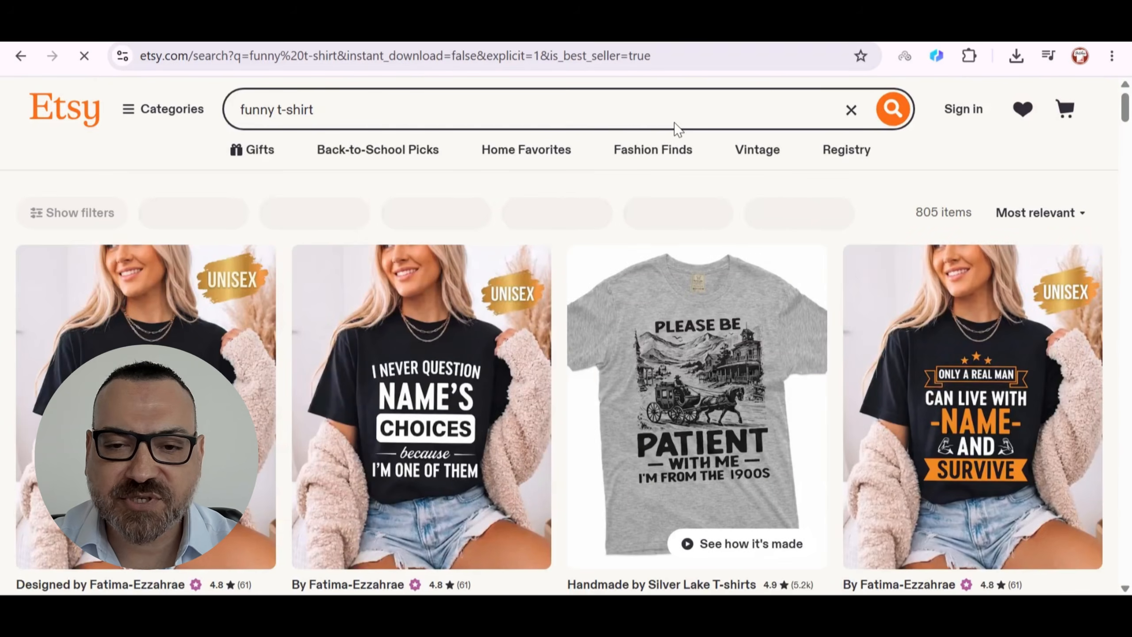